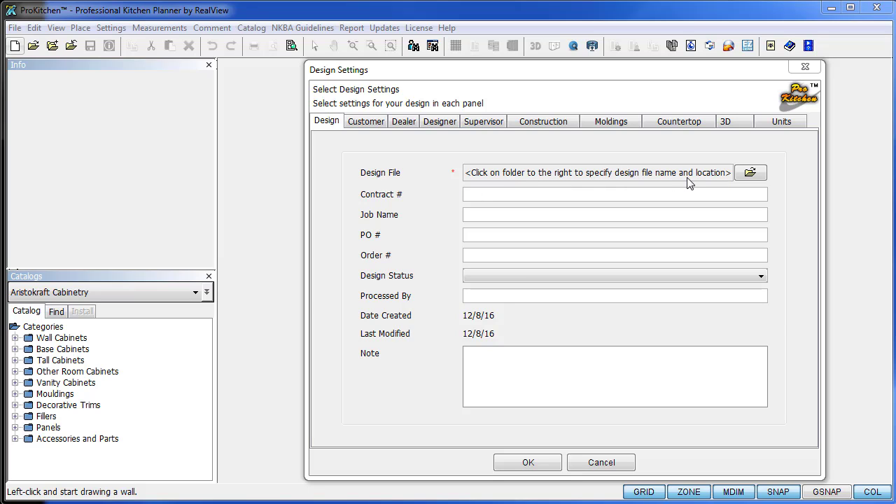
Save the new design as 'Design in 10' in the PK Designs folder
left_click(758, 176)
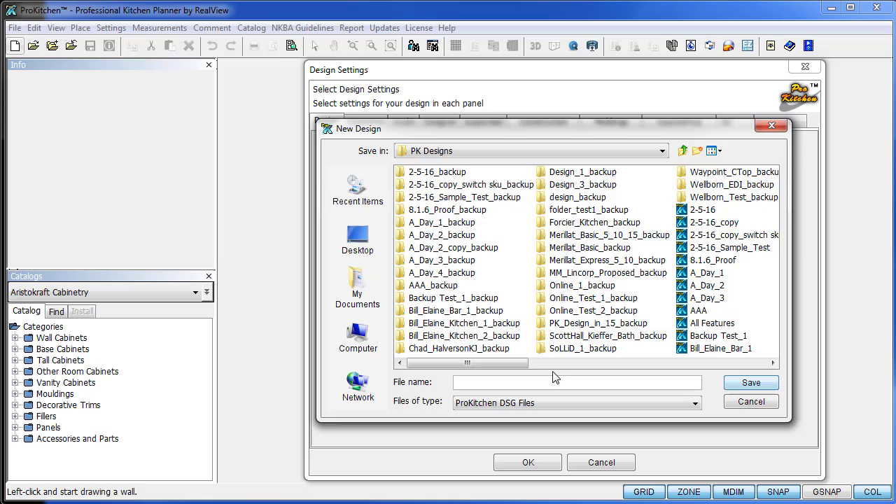
type("Des")
type("ign in 10")
left_click(752, 387)
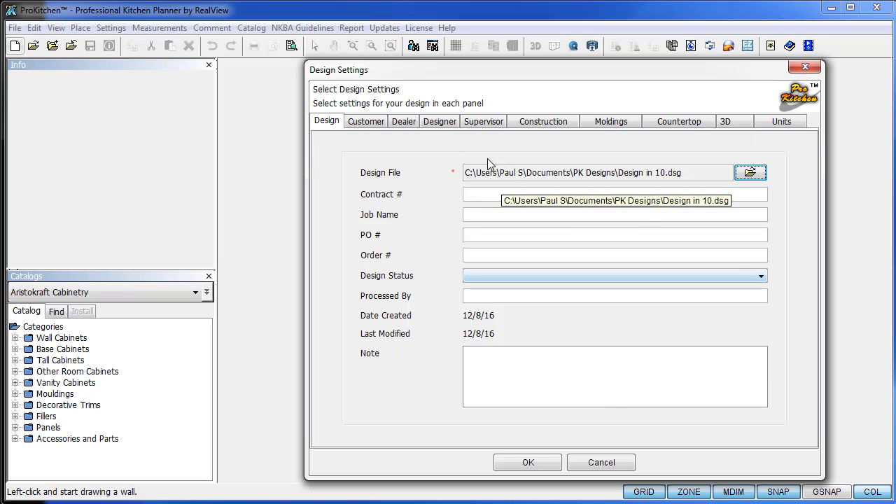
Review the Customer, Dealer and Designer details, then view the Construction wall defaults
left_click(364, 125)
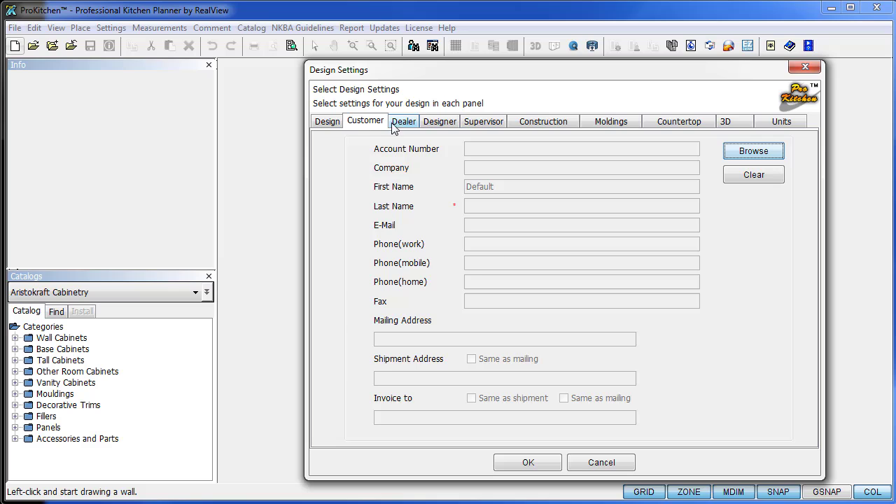
left_click(403, 125)
left_click(432, 125)
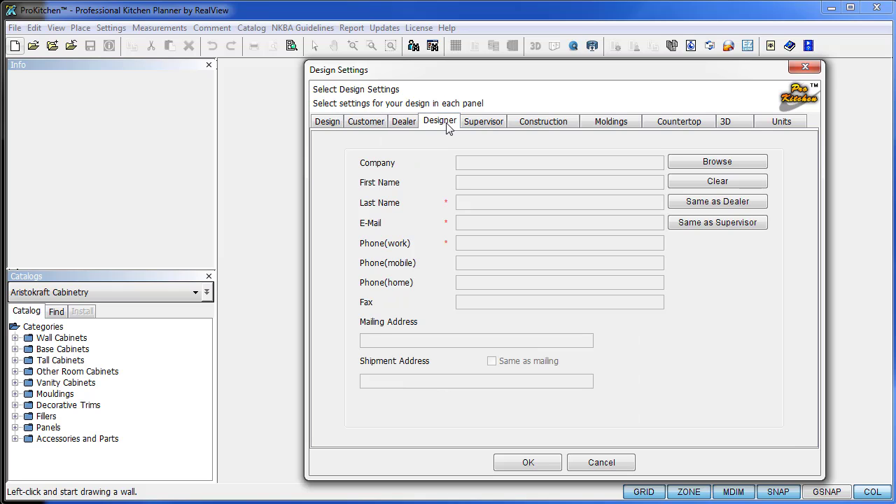
left_click(371, 125)
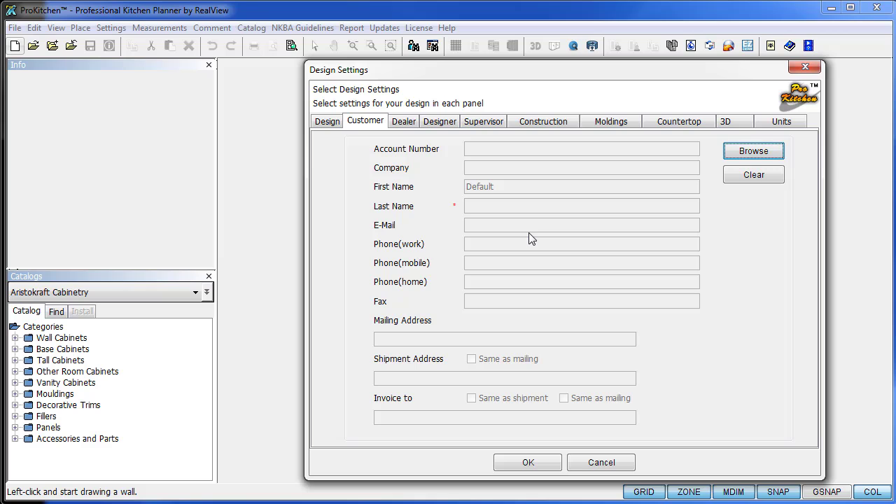
left_click(411, 125)
Enable Aristokraft MCROWN8 crown as top molding and TOEKICK Standard as the toe kick
left_click(539, 124)
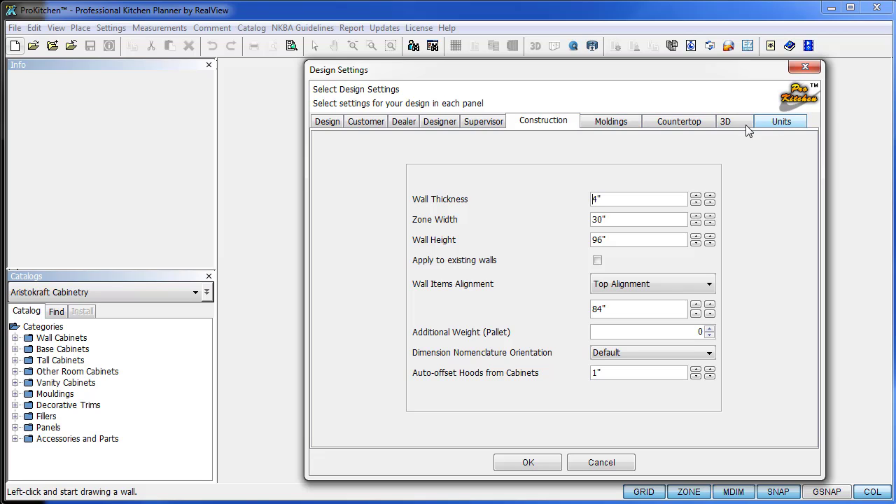
left_click(612, 123)
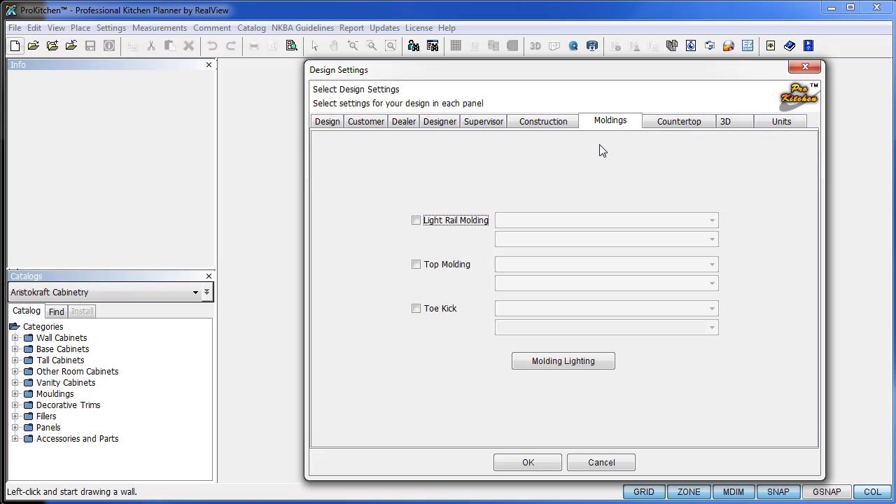
left_click(417, 264)
left_click(551, 285)
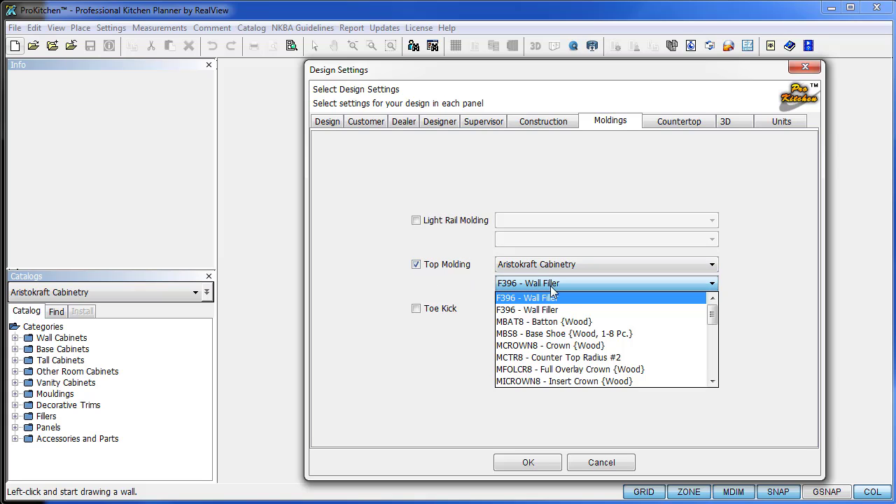
left_click(600, 346)
left_click(416, 309)
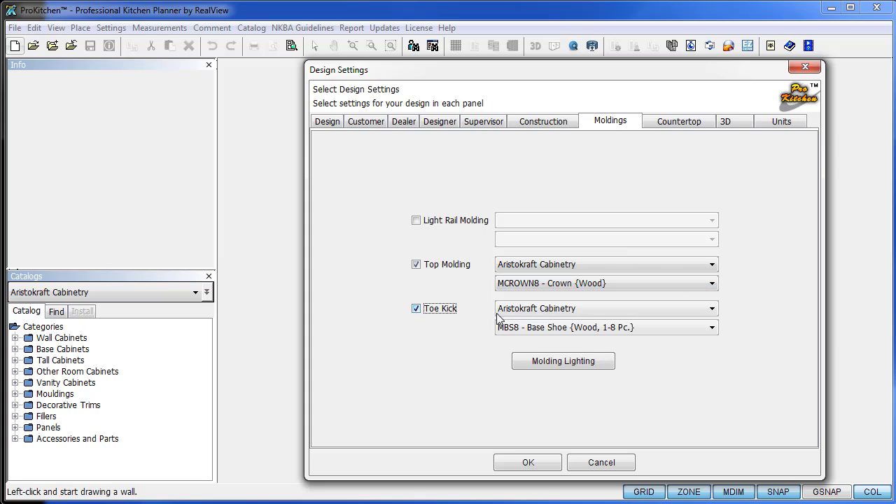
left_click(567, 339)
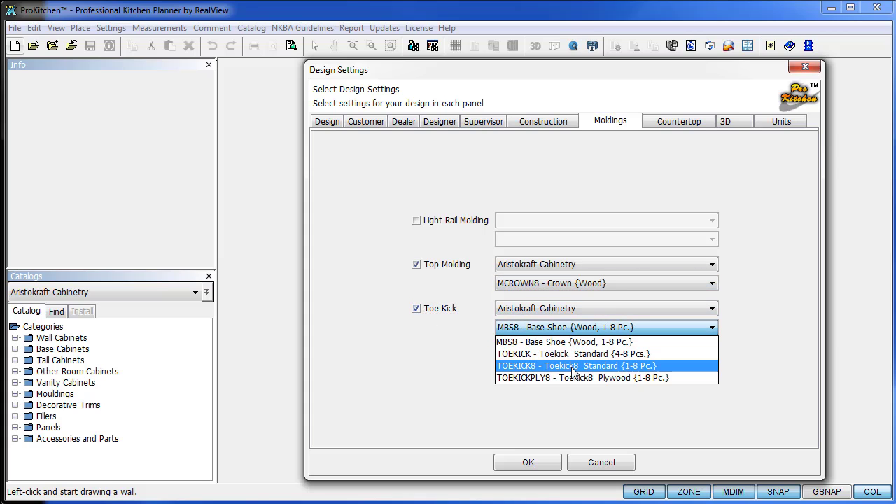
left_click(573, 353)
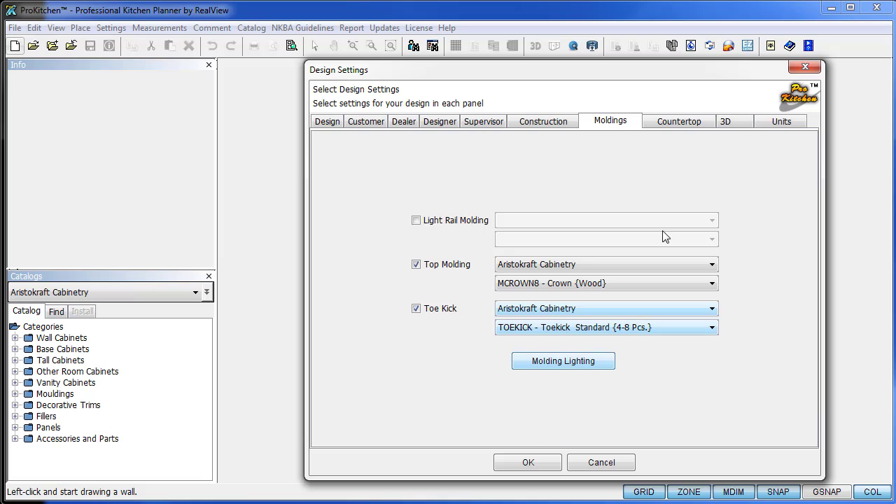
Set the countertop finish to Granite #003
left_click(725, 128)
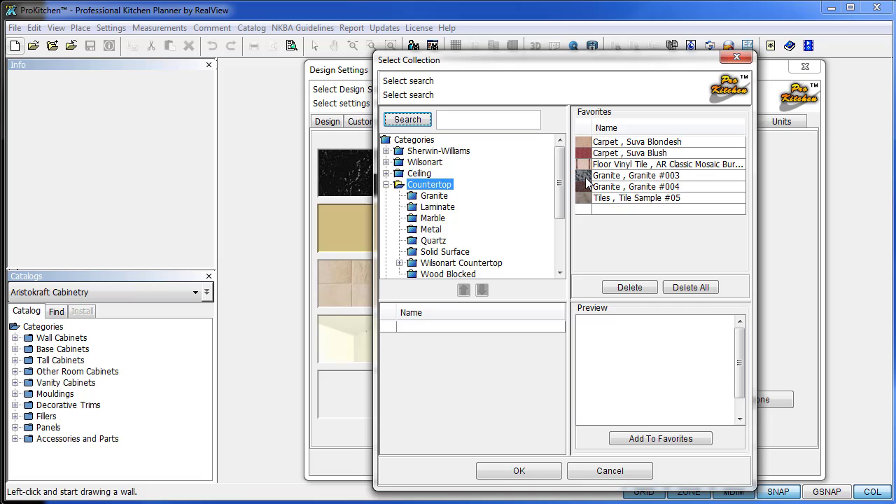
left_click(585, 177)
left_click(519, 470)
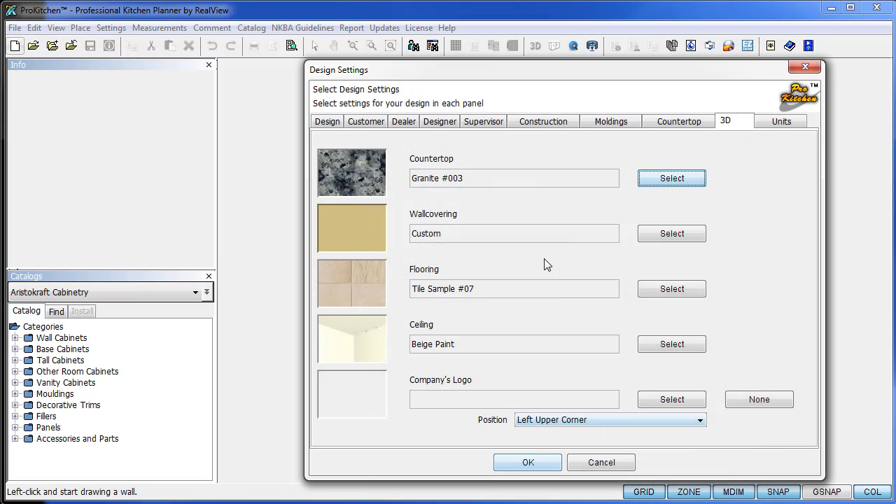
Set the wallcovering to Sherwin-Williams SW 7008 Aalabaster from the White & Pastel colours
left_click(669, 235)
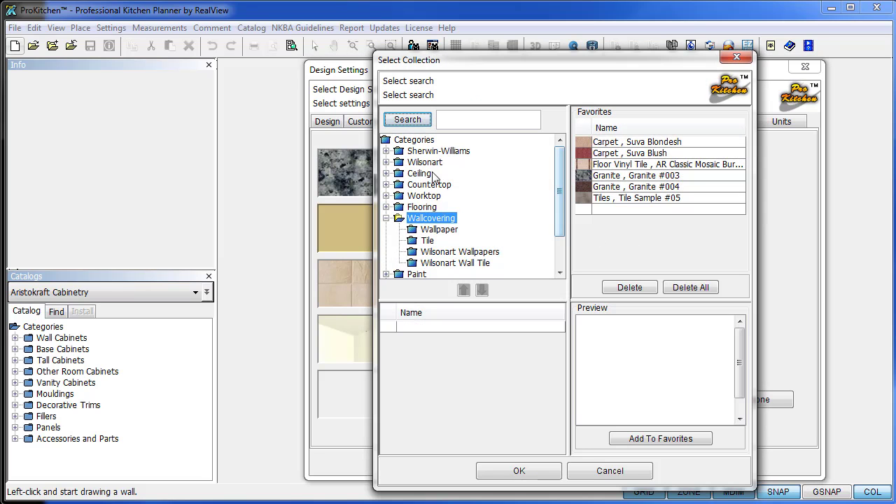
left_click(386, 151)
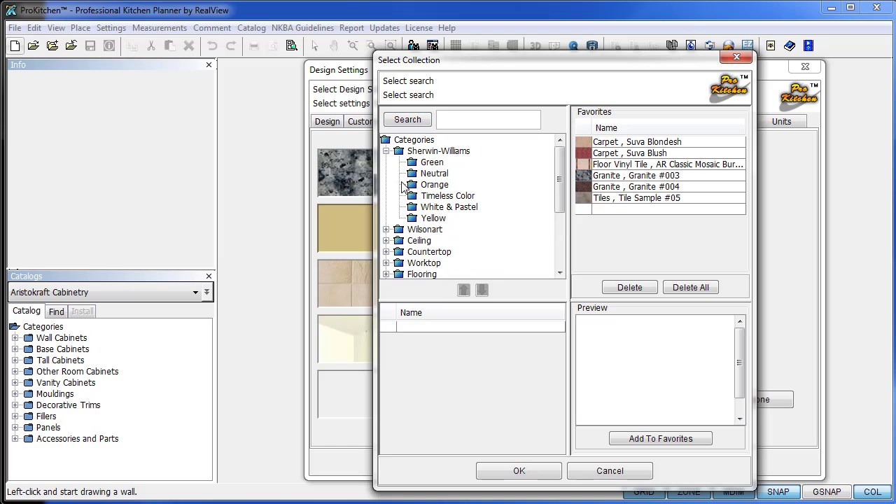
left_click(413, 214)
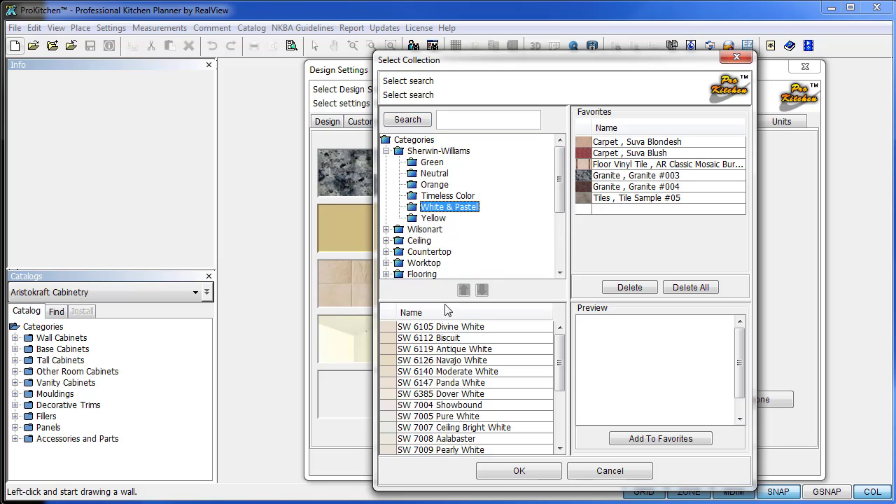
left_click(410, 419)
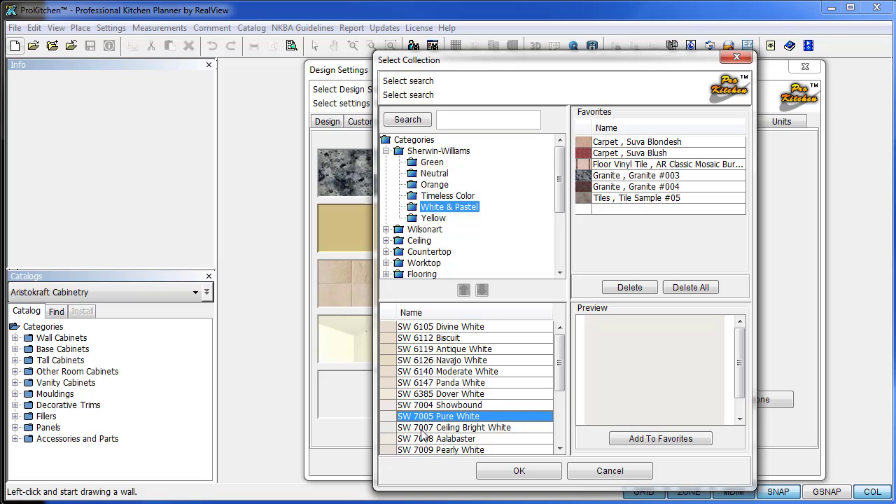
left_click(425, 442)
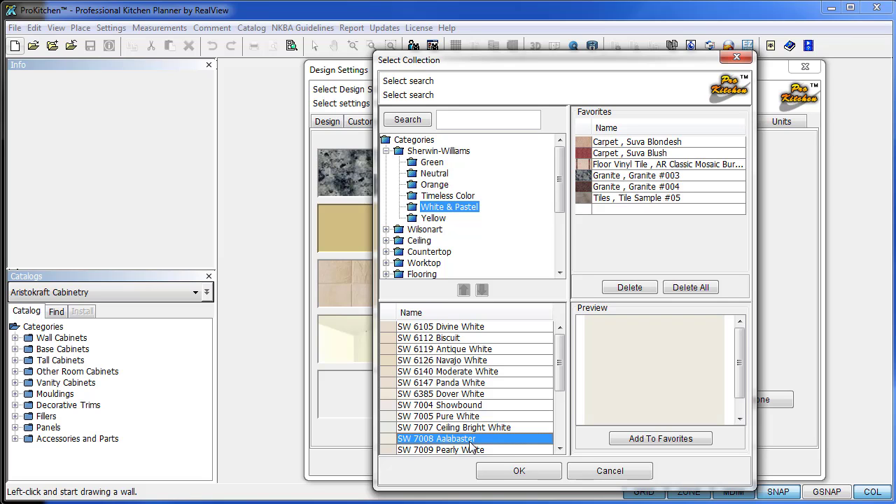
left_click(533, 472)
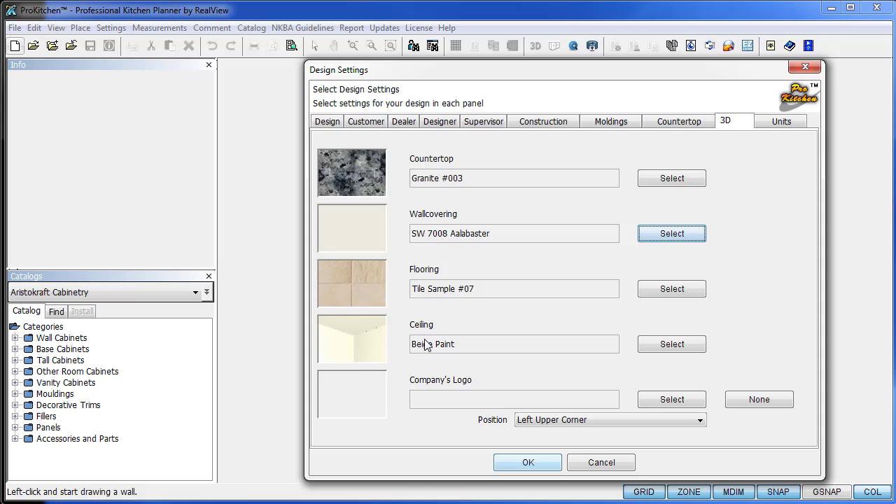
Set the flooring to Hardwood Sample #12
left_click(673, 293)
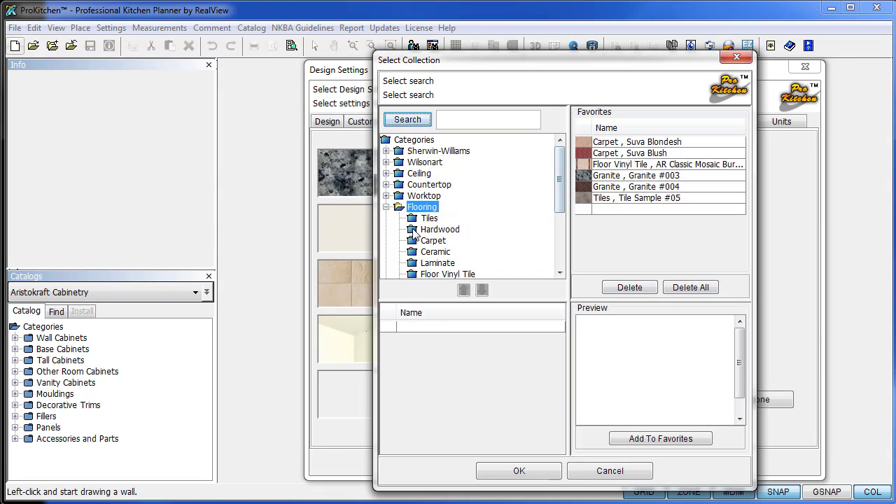
left_click(413, 229)
left_click(467, 450)
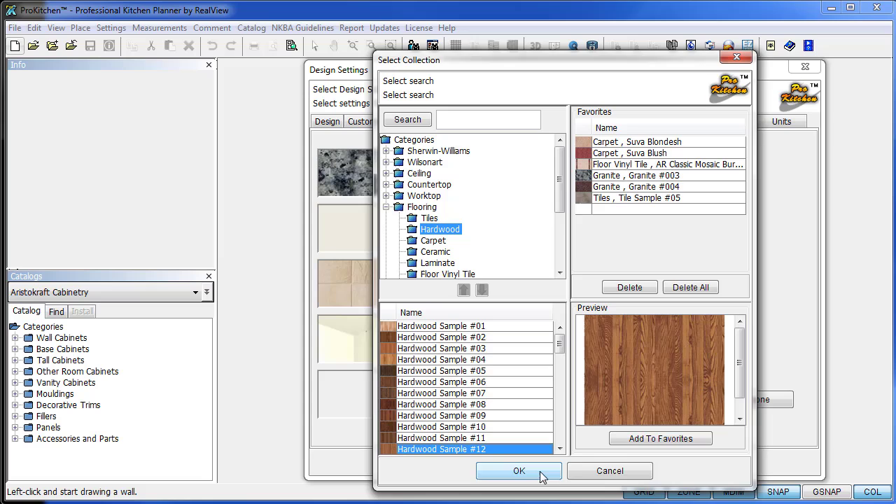
left_click(519, 471)
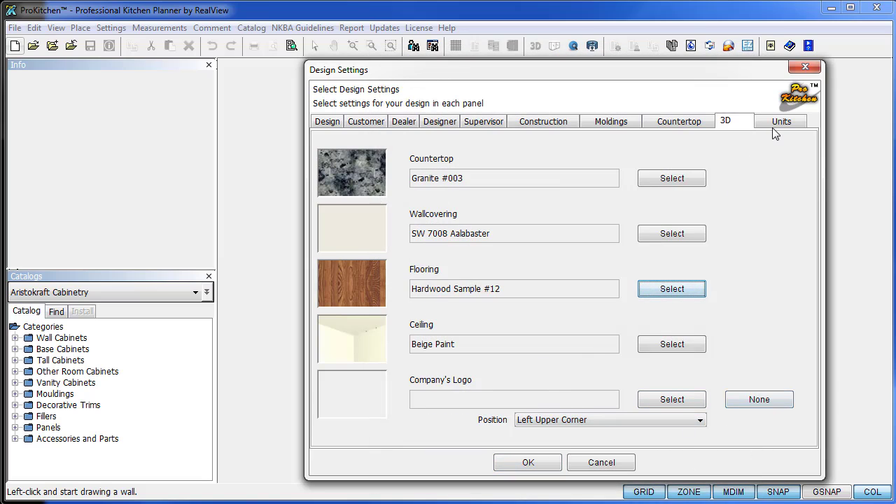
Apply the design settings and draw an L of walls, 148 and 126 inches long
left_click(537, 465)
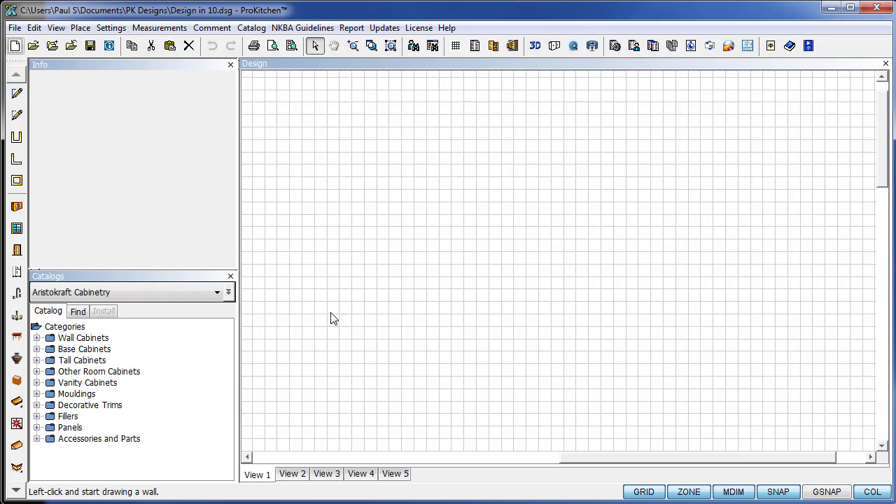
left_click(330, 400)
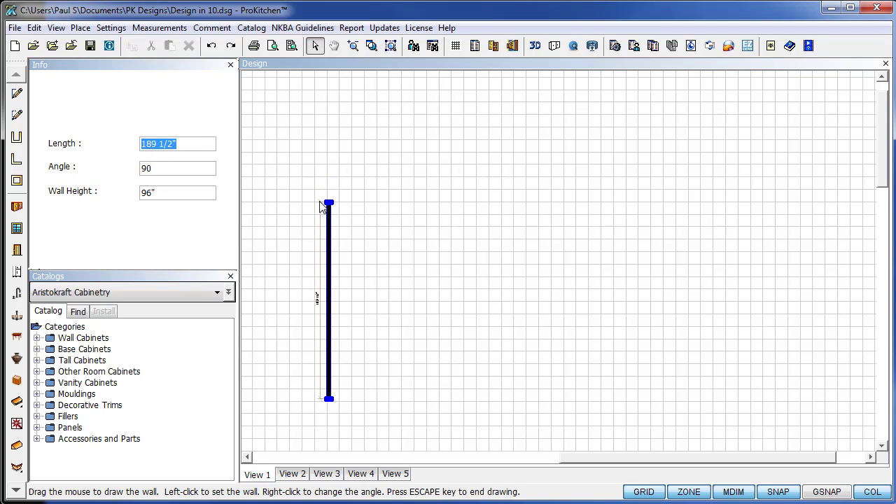
key("BackSpace")
type("126")
key("Return")
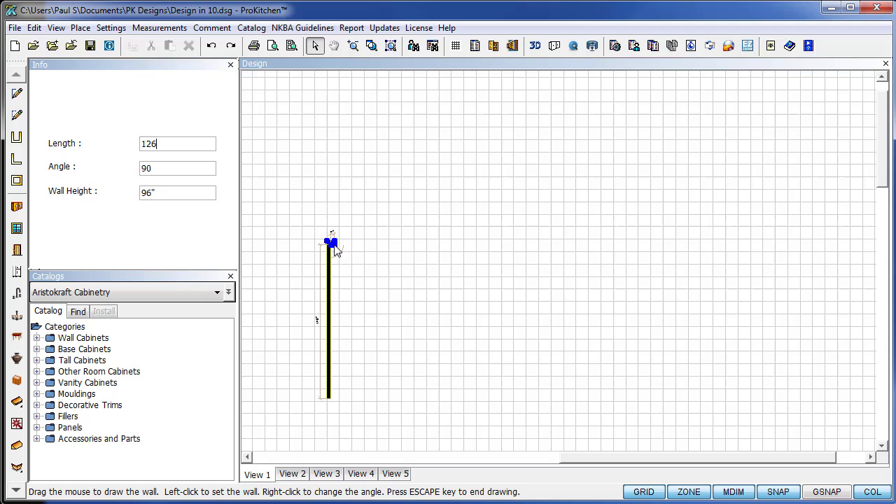
key("Return")
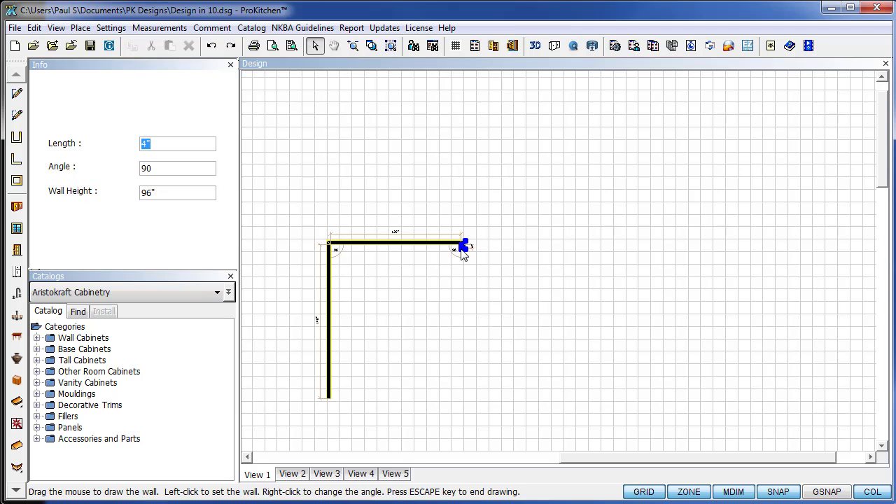
key("Escape")
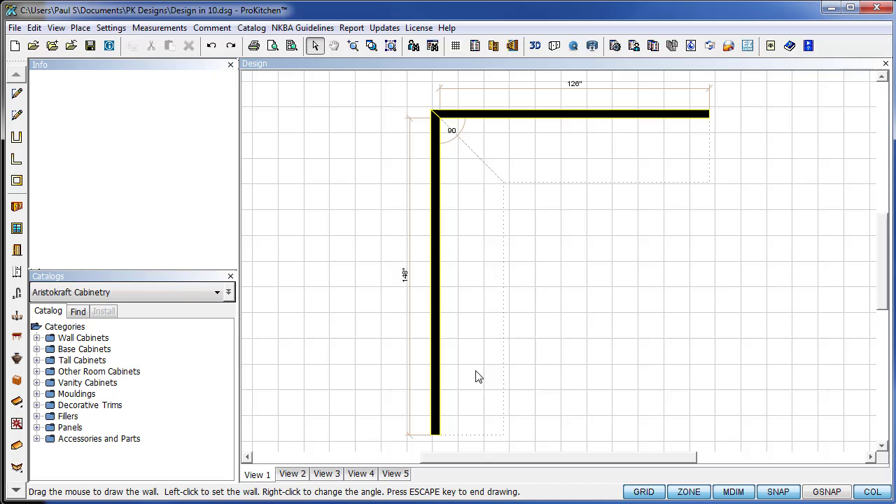
Place a WCLWG48-W white-frame casement window without grids on the top wall
left_click(16, 229)
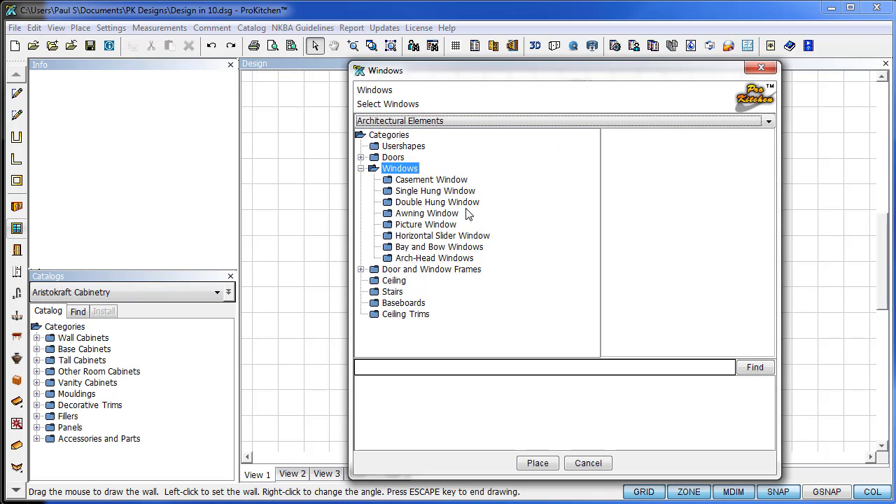
left_click(390, 181)
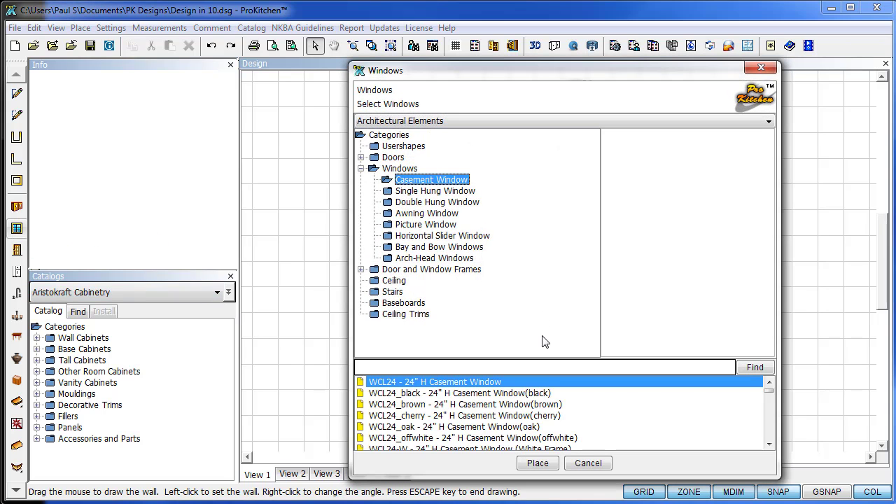
scroll(503, 412, "down", 5)
scroll(697, 416, "down", 3)
scroll(693, 417, "down", 3)
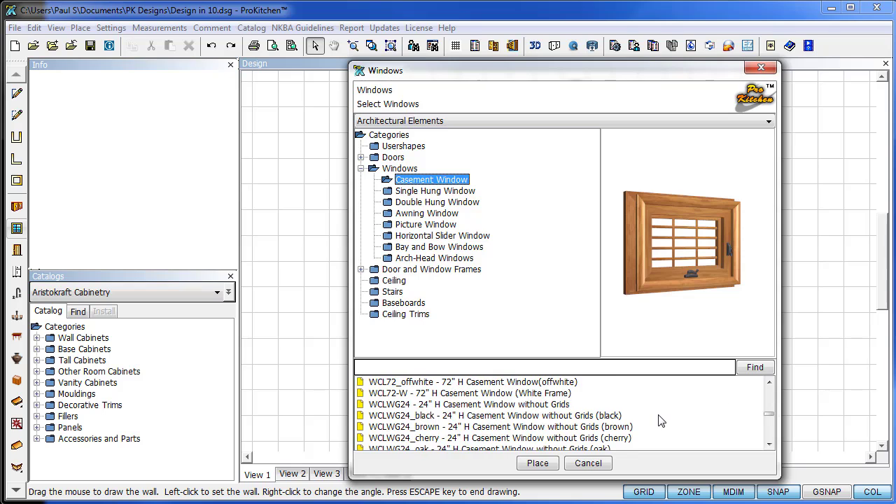
scroll(675, 419, "down", 3)
scroll(662, 420, "down", 2)
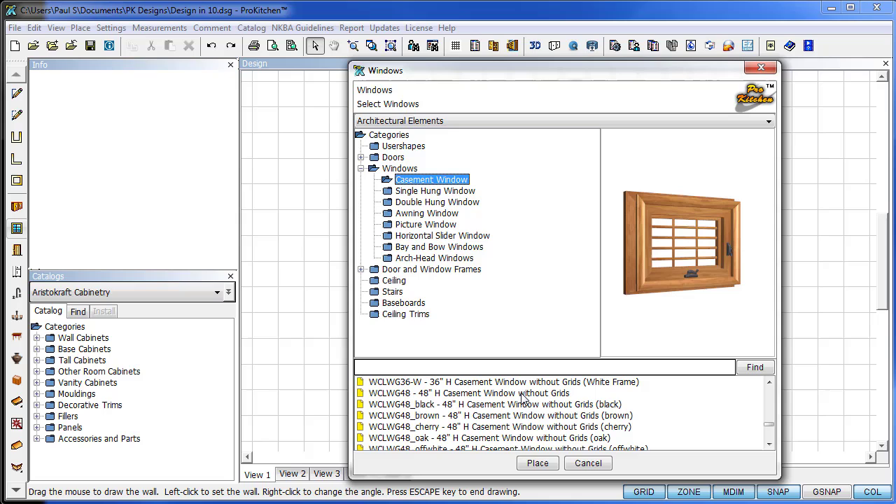
scroll(521, 412, "down", 1)
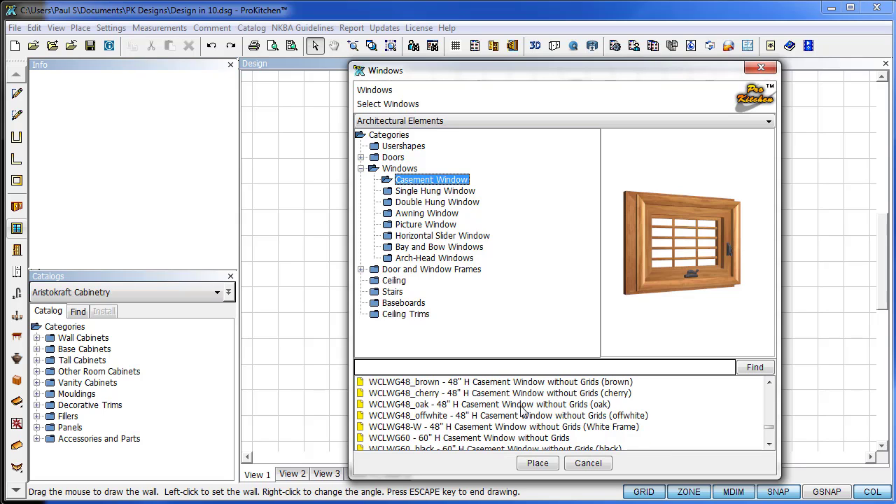
left_click(528, 427)
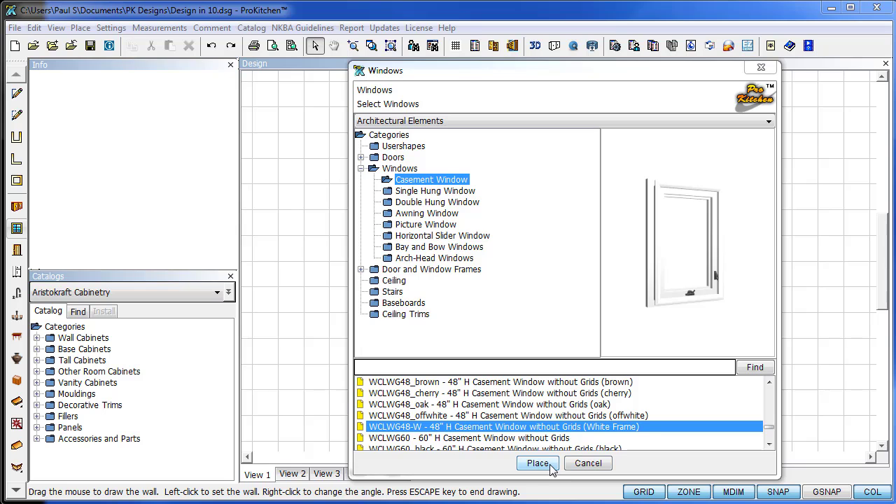
left_click(551, 470)
Position the WCLWG48-W window 50 inches from the corner, leaving 44 inches beyond it
left_click(561, 148)
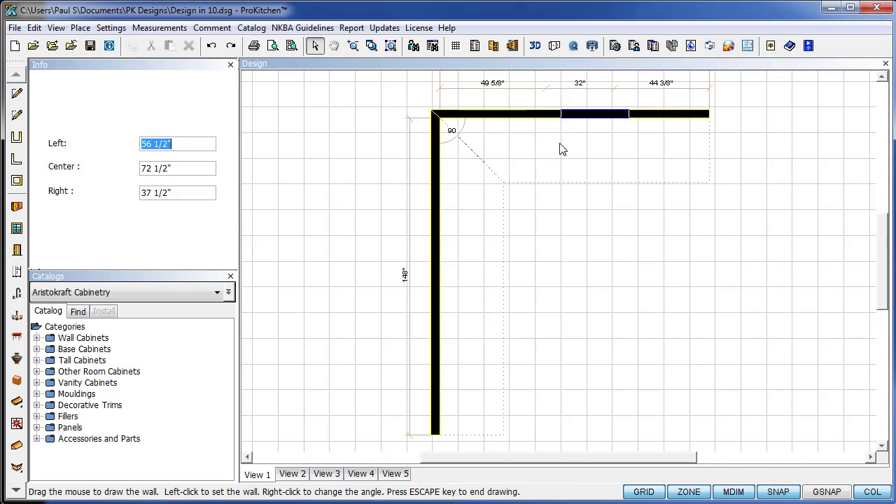
left_click_drag(561, 148, 547, 150)
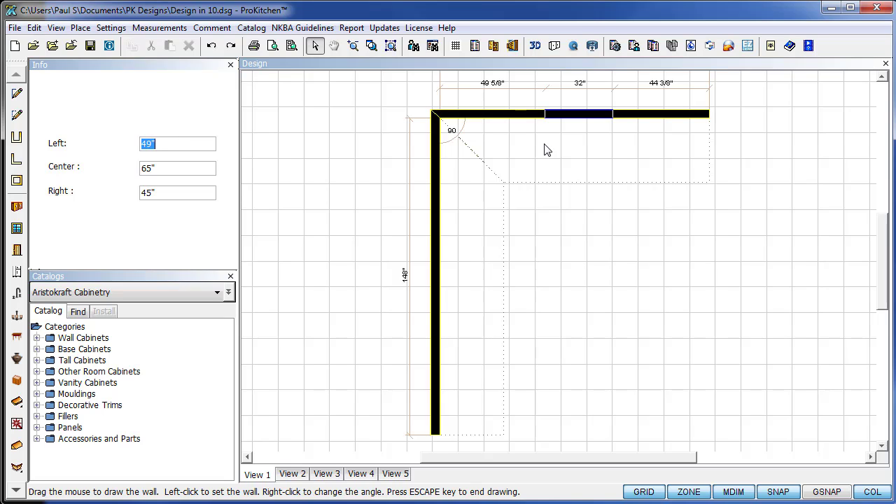
type("50")
key("Return")
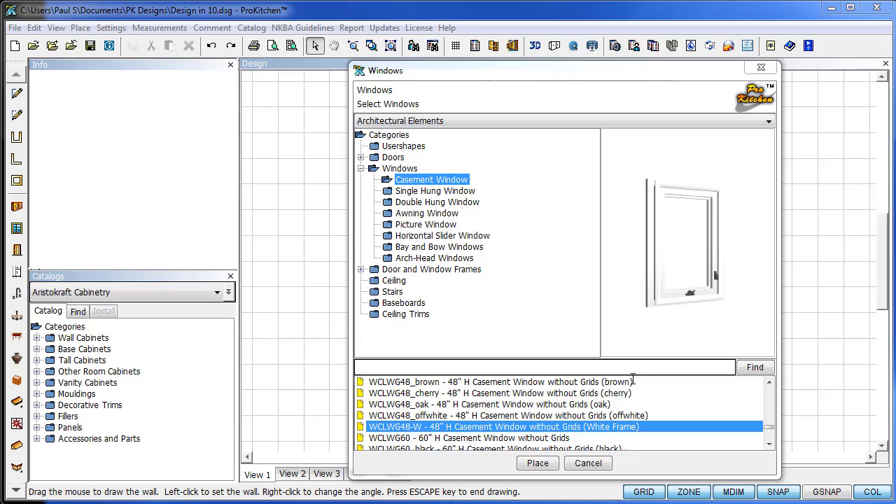
left_click(591, 459)
left_click(547, 115)
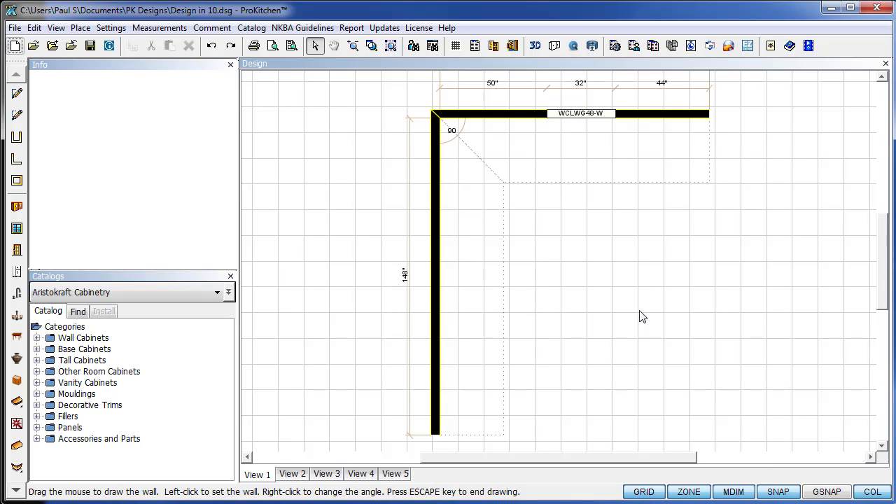
Lower the window's height to 42 inches in its Attributes
right_click(561, 121)
mouse_move(608, 155)
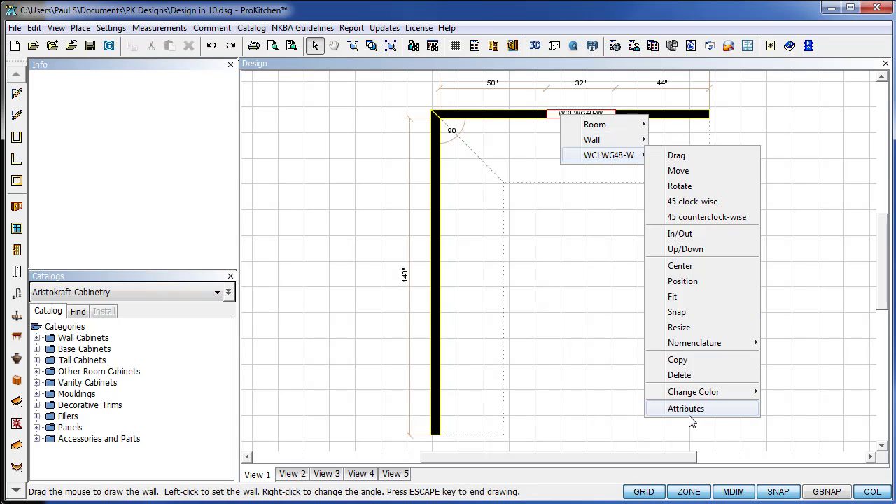
left_click(690, 413)
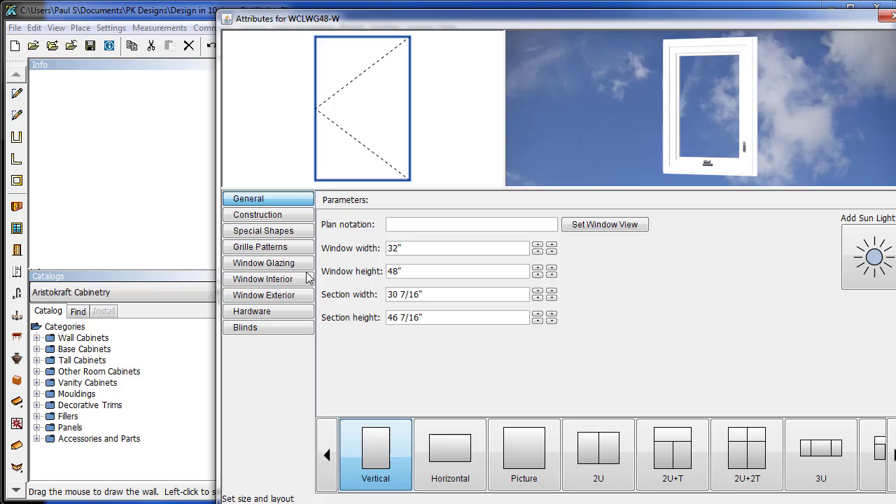
triple_click(537, 275)
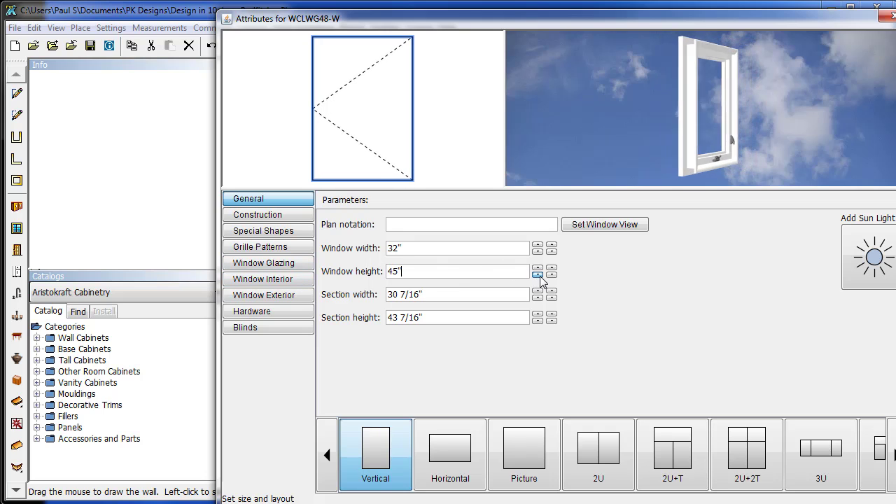
double_click(537, 275)
left_click(537, 275)
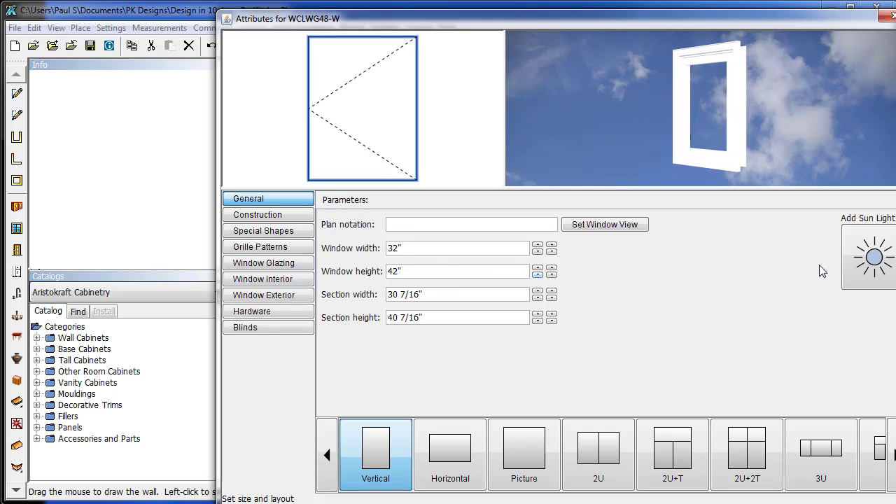
Add a sun light behind the window and choose the two-sash 2U layout
left_click(876, 269)
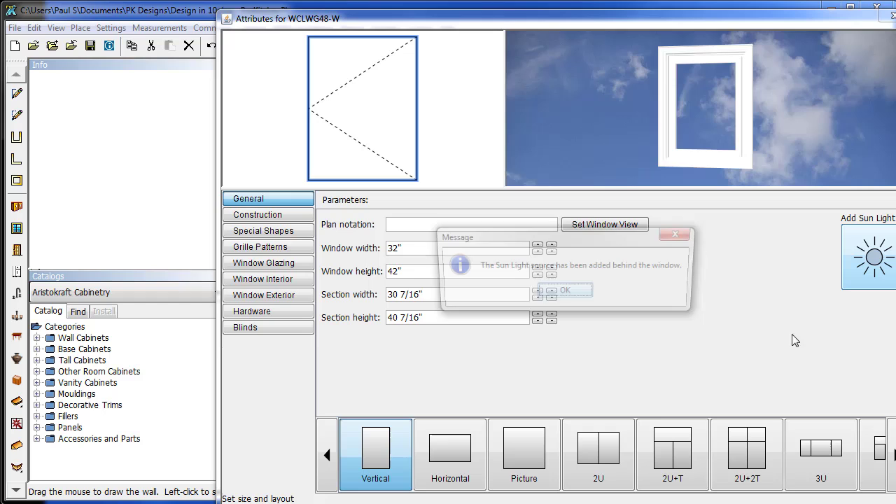
left_click(566, 294)
left_click(599, 452)
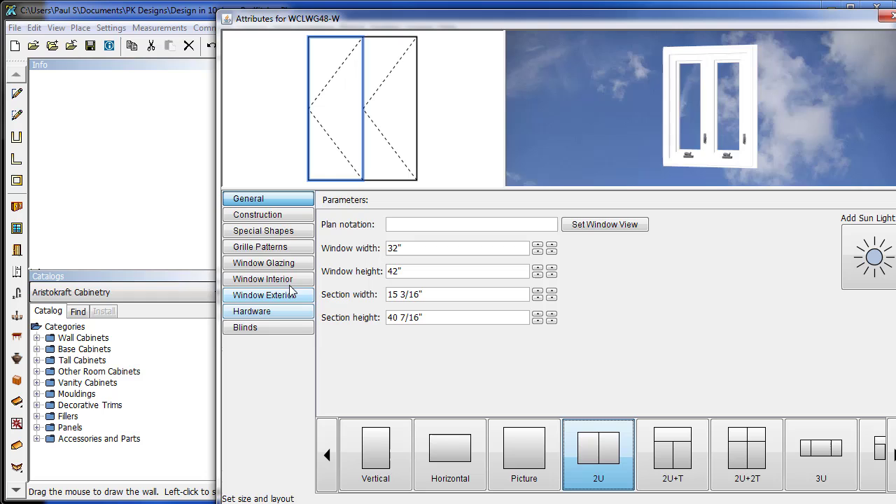
Install 2-inch traditional blinds, lifted near the top with slats tilted partly closed
left_click(248, 327)
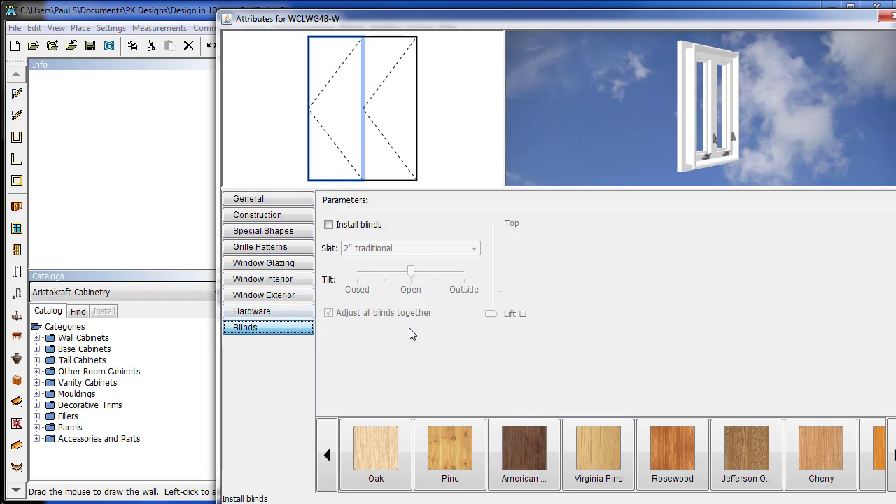
left_click(329, 224)
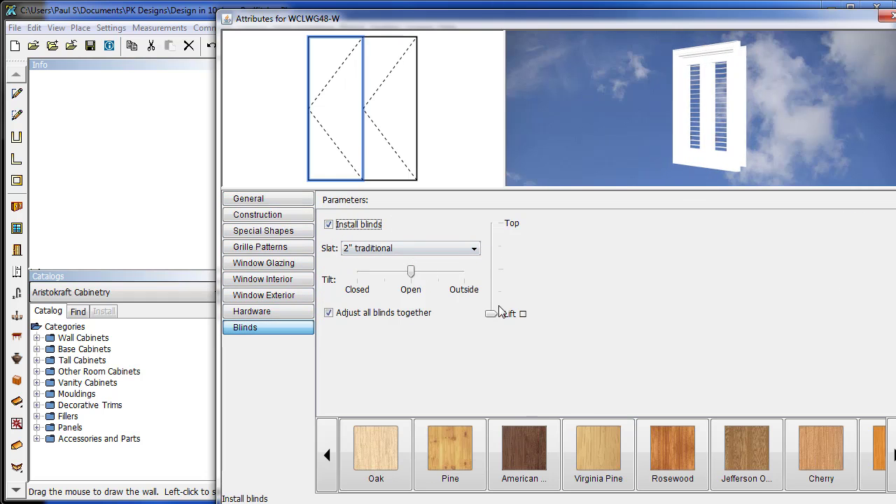
left_click_drag(491, 314, 491, 258)
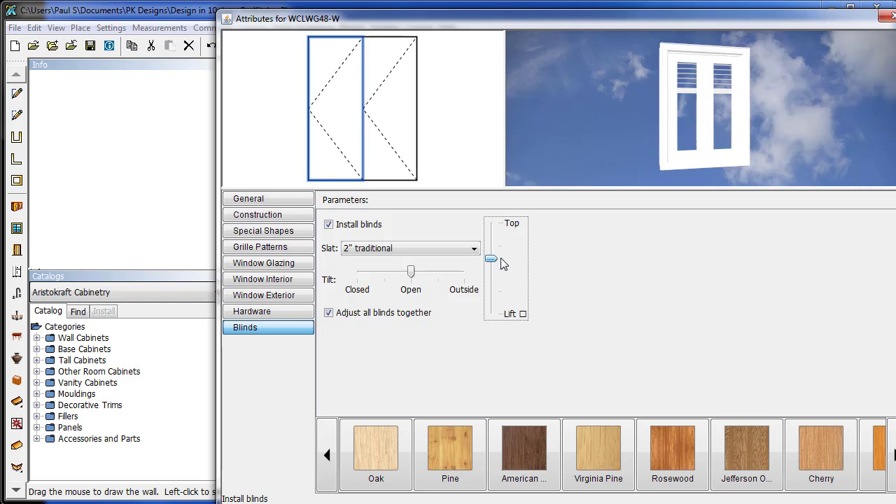
left_click_drag(411, 272, 377, 273)
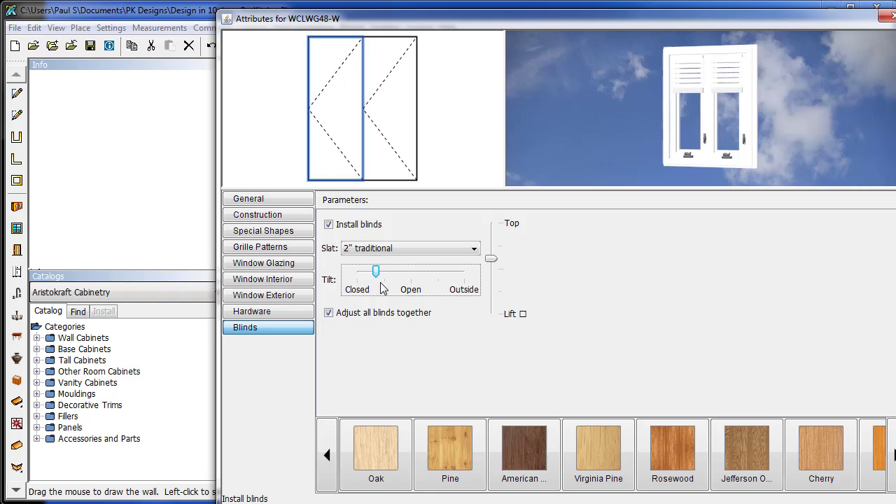
left_click_drag(376, 272, 384, 274)
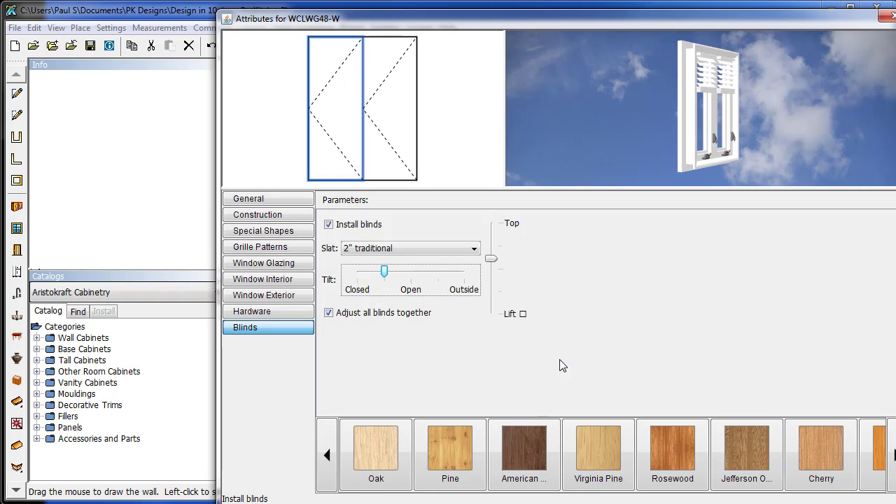
Close the window attributes, deselect the window, and make Crystal Cabinetry the active catalog
key("Return")
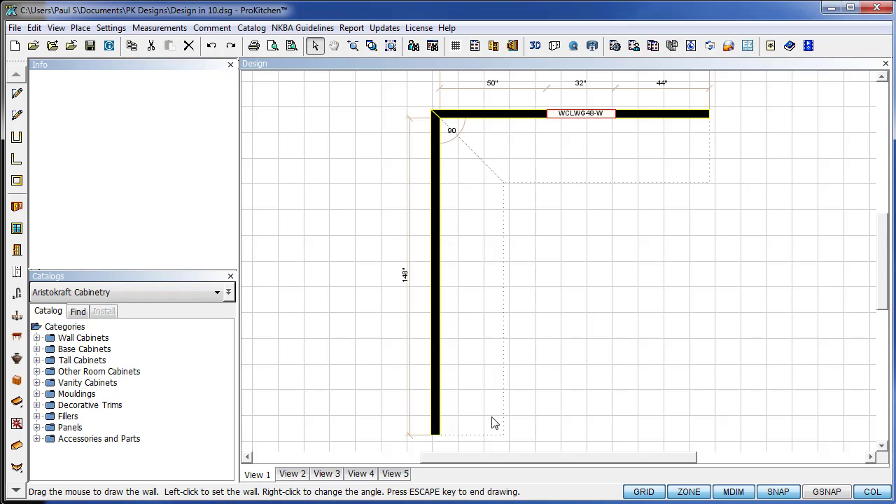
left_click(530, 268)
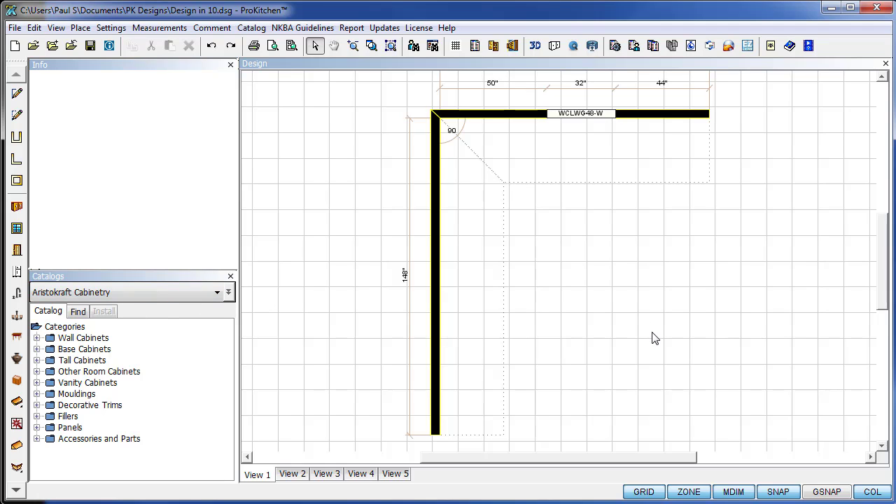
left_click(217, 292)
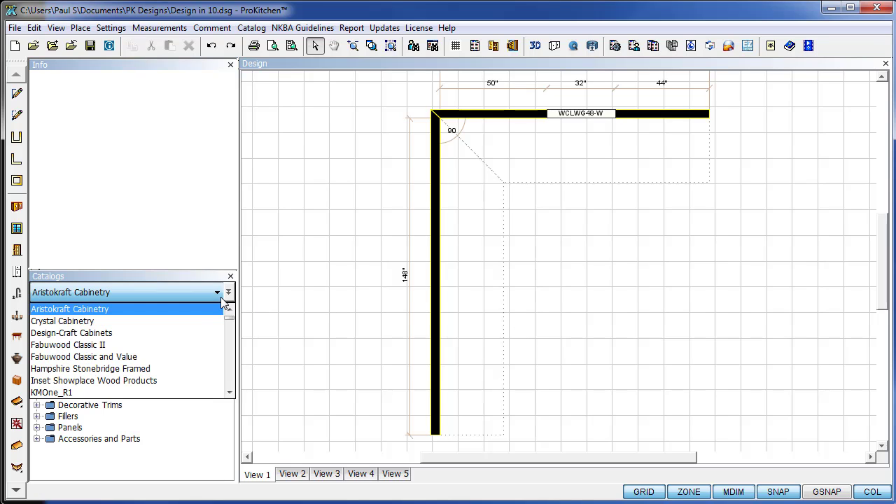
left_click(95, 321)
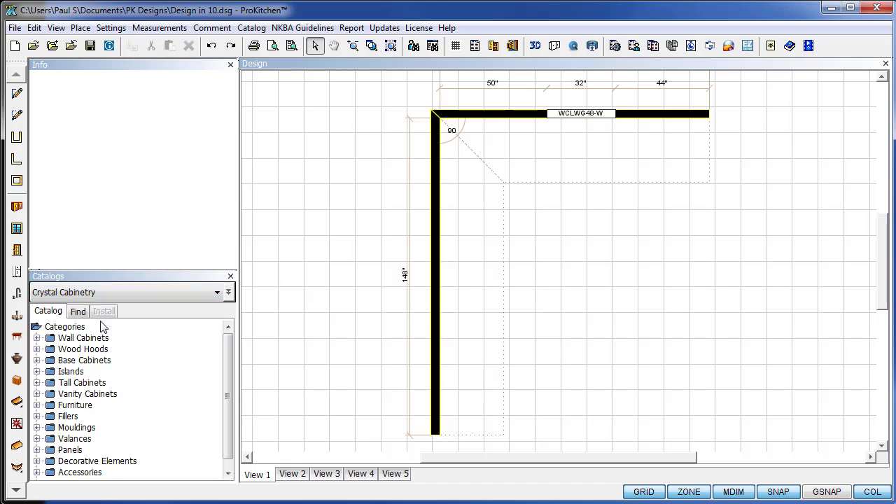
Set the cabinet line to Current, box to Current Plywood, and doors to Hastings
left_click(493, 46)
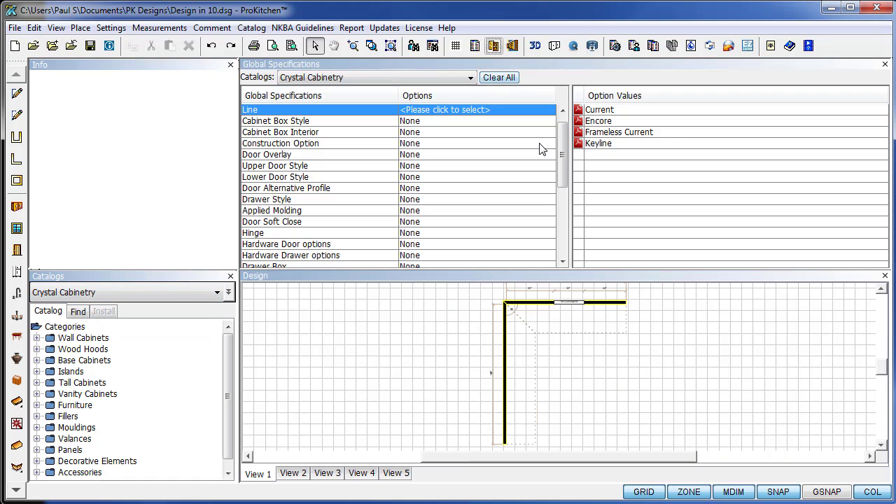
left_click(599, 110)
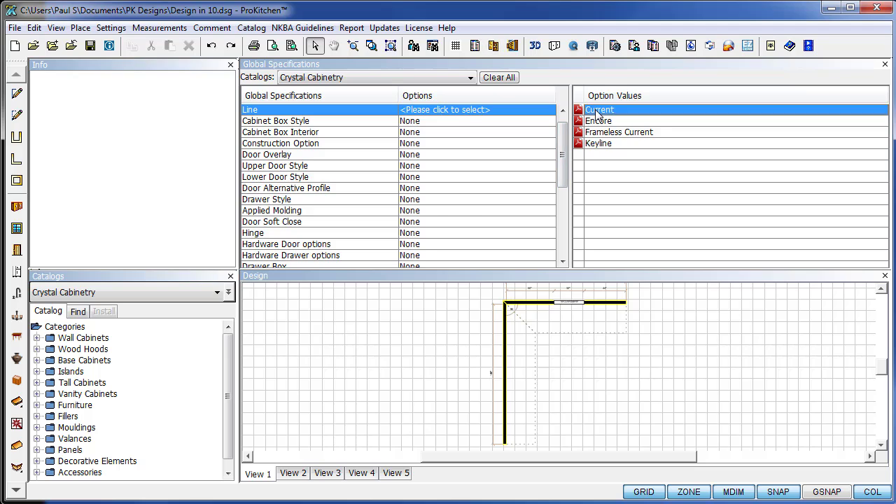
left_click(598, 121)
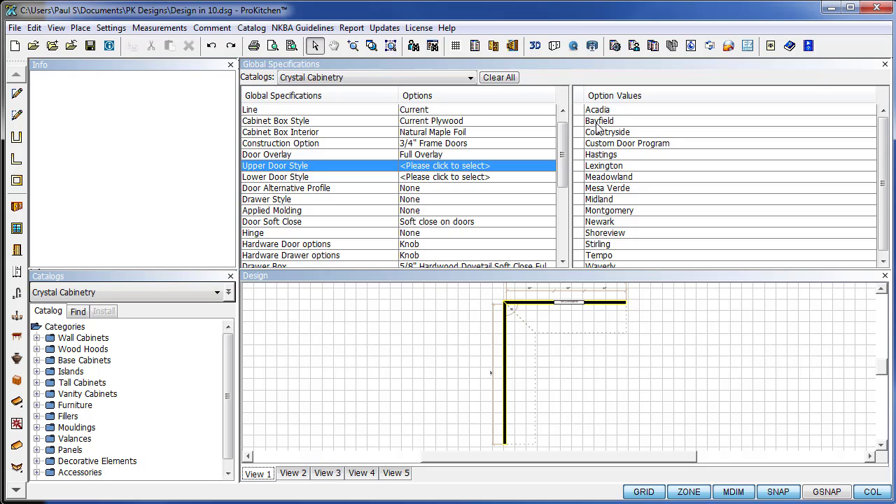
left_click(599, 121)
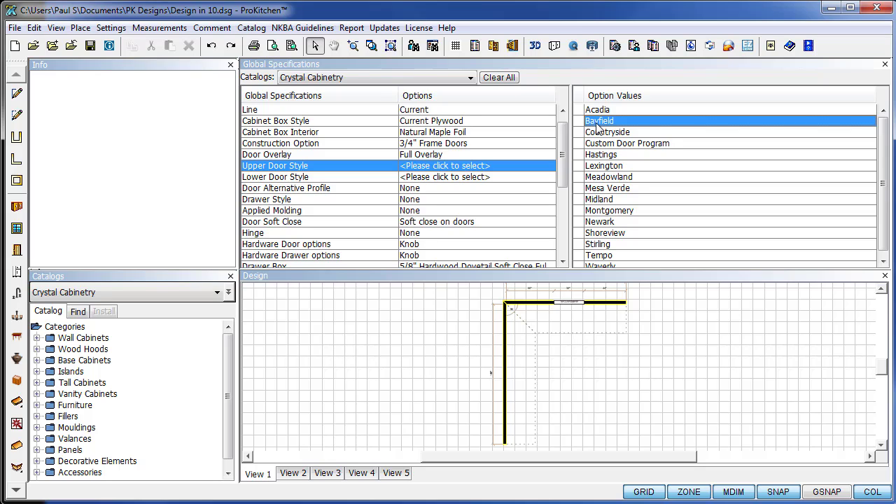
left_click(604, 154)
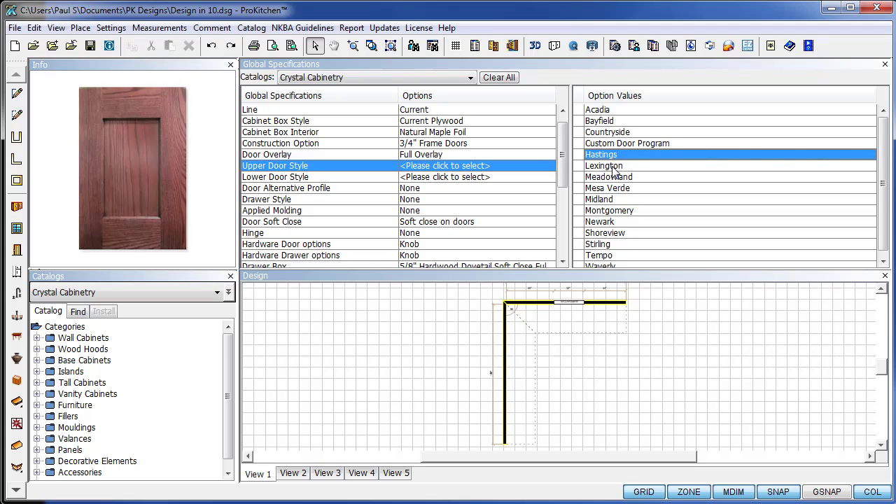
left_click(610, 166)
left_click(610, 155)
double_click(610, 155)
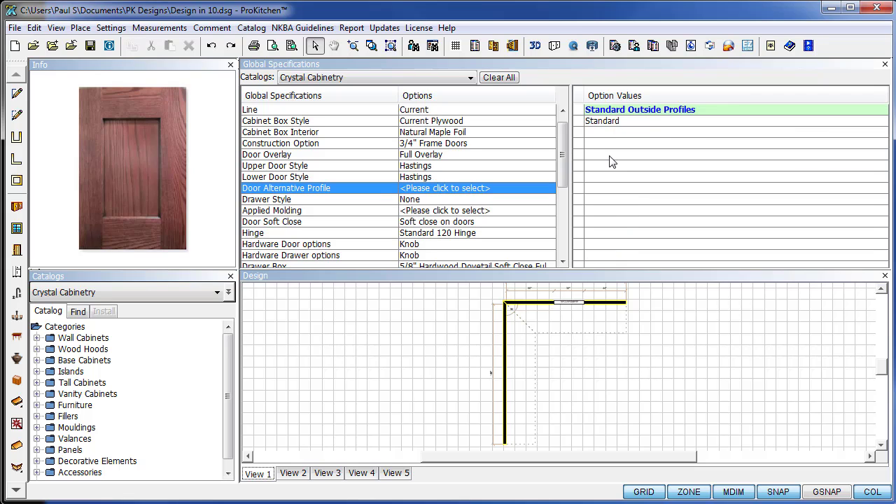
Choose Standard door profile, Solid Slab CURRENT drawers, and No applied molding
double_click(601, 121)
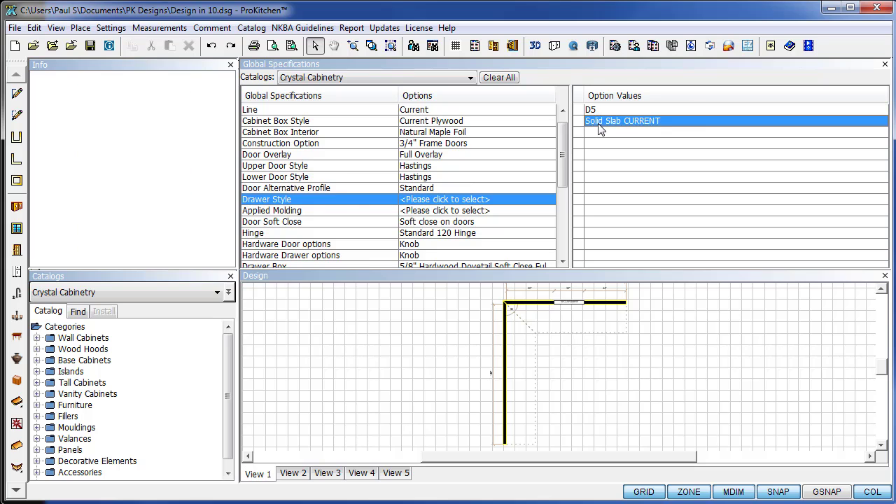
double_click(599, 122)
double_click(592, 121)
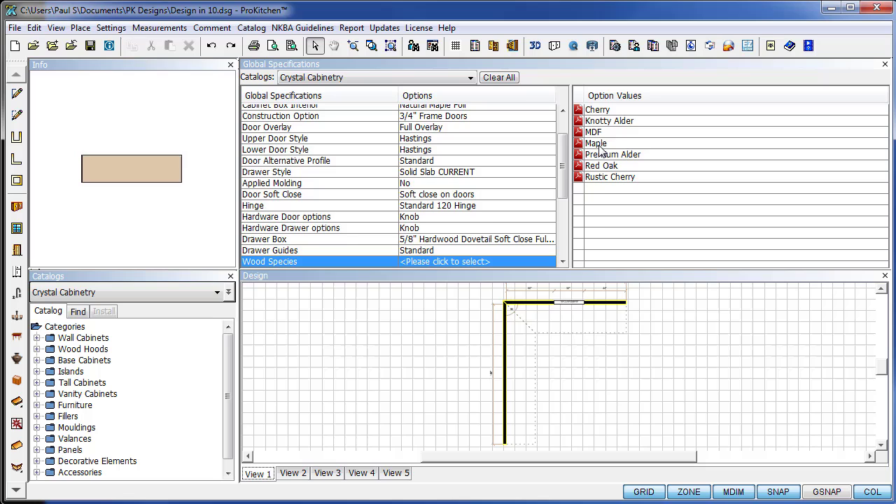
Choose Maple wood, Antique Nickel paint and None for the finish type
double_click(596, 143)
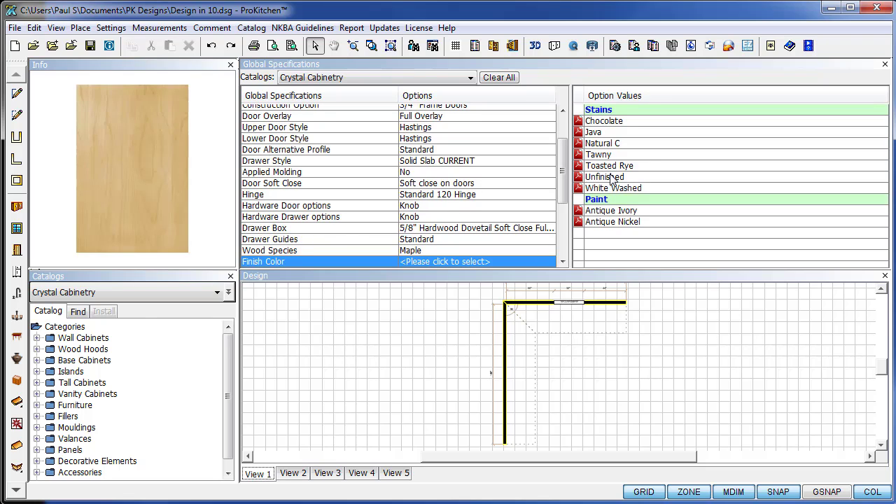
left_click(607, 223)
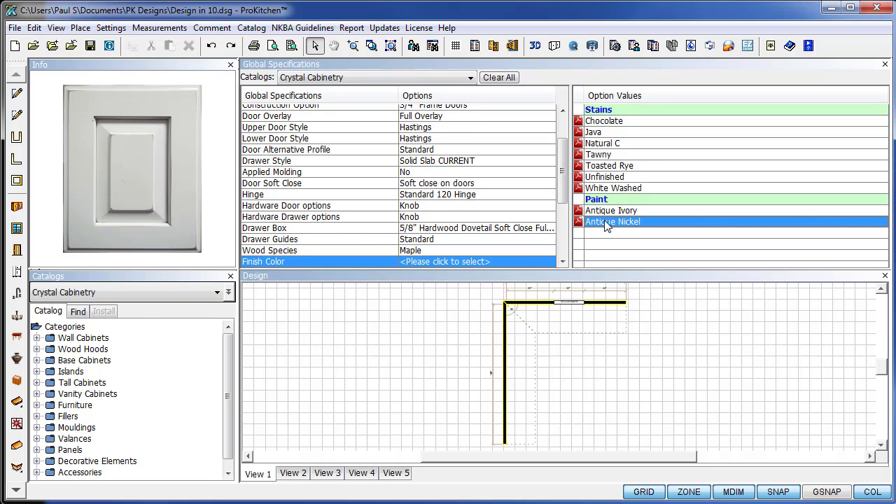
double_click(608, 223)
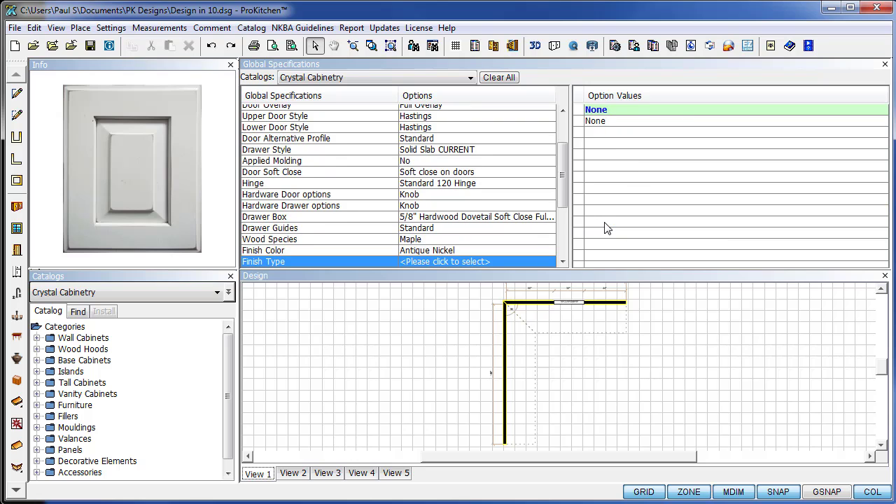
double_click(591, 121)
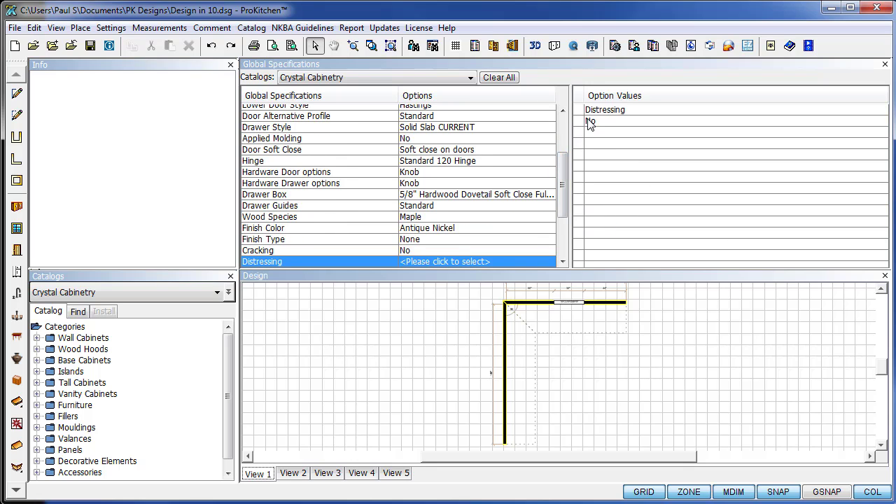
Set every distressing option to No with a Standard Sheen 35 topcoat, and close the specifications
double_click(590, 122)
double_click(590, 122)
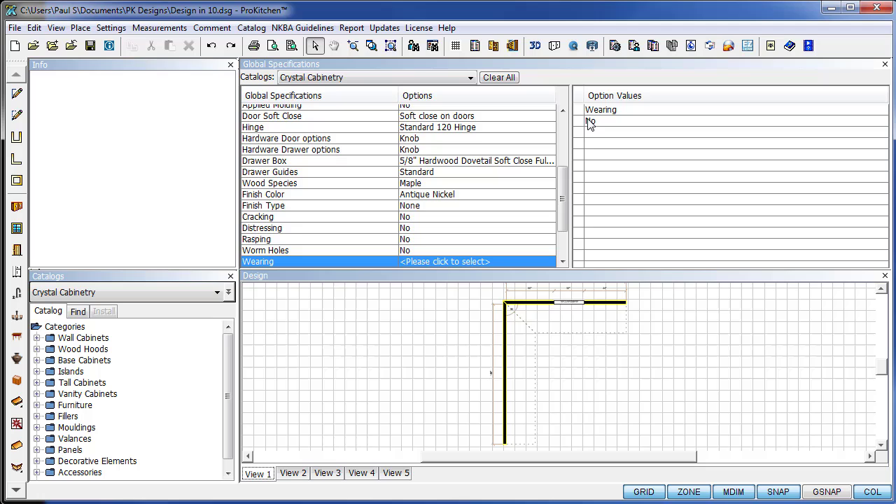
left_click(591, 122)
double_click(589, 121)
double_click(589, 121)
double_click(589, 121)
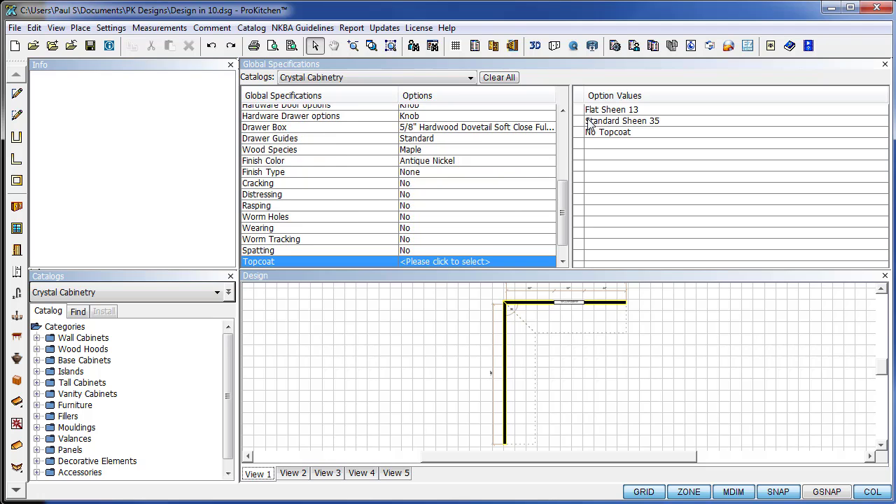
left_click(589, 121)
double_click(589, 121)
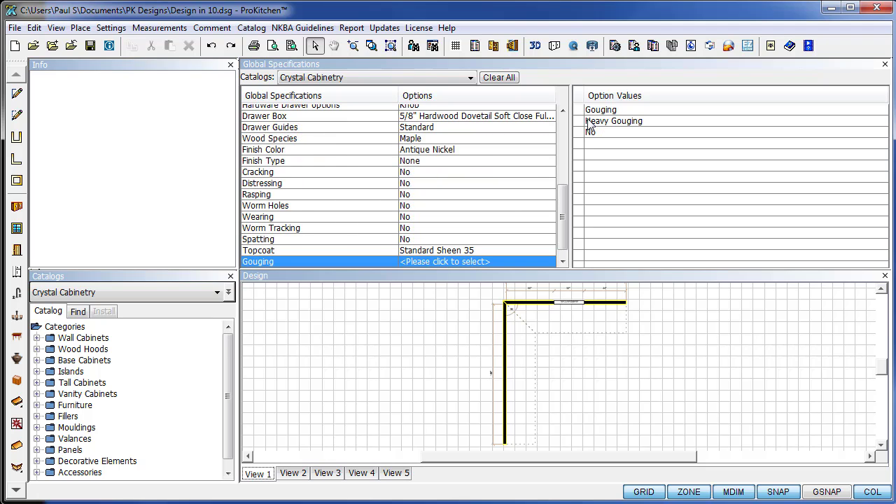
double_click(590, 133)
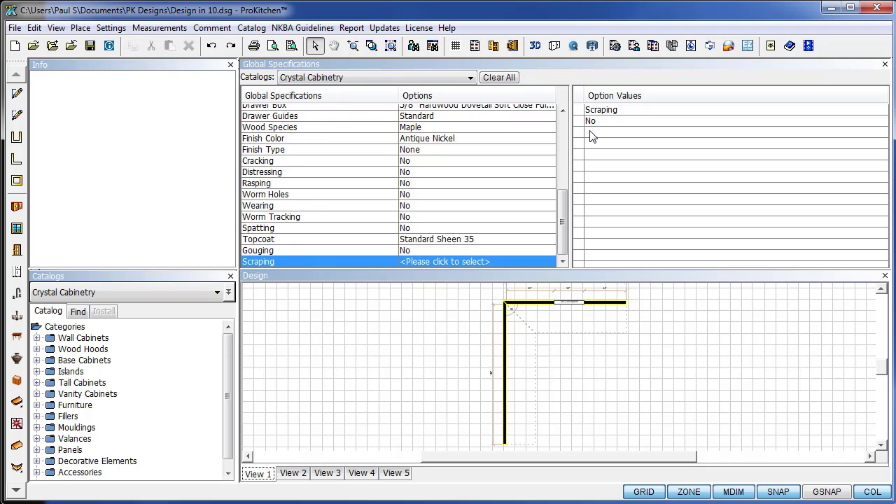
left_click(591, 122)
double_click(589, 121)
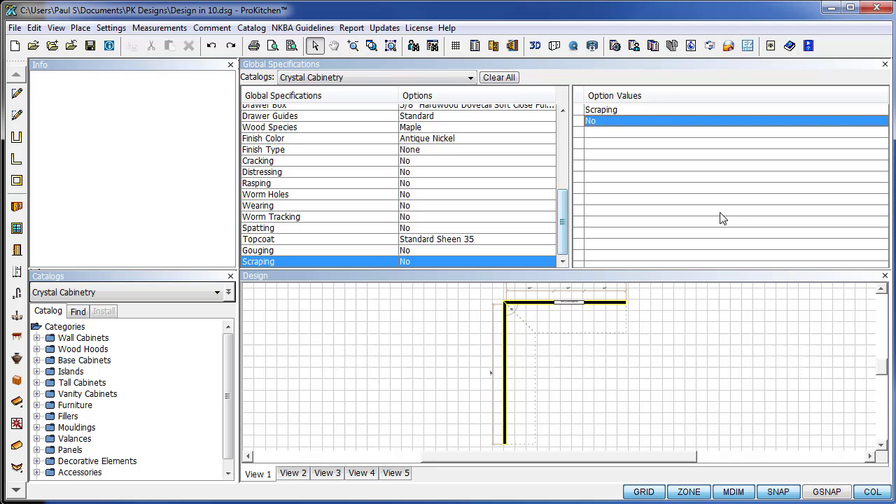
left_click(885, 64)
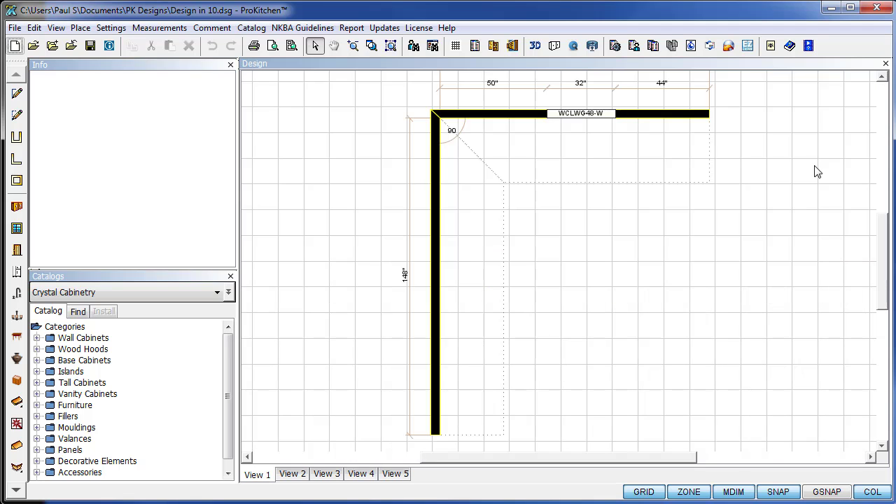
Place the DSLS36R diagonal carousel corner cabinet in the room corner
left_click(37, 360)
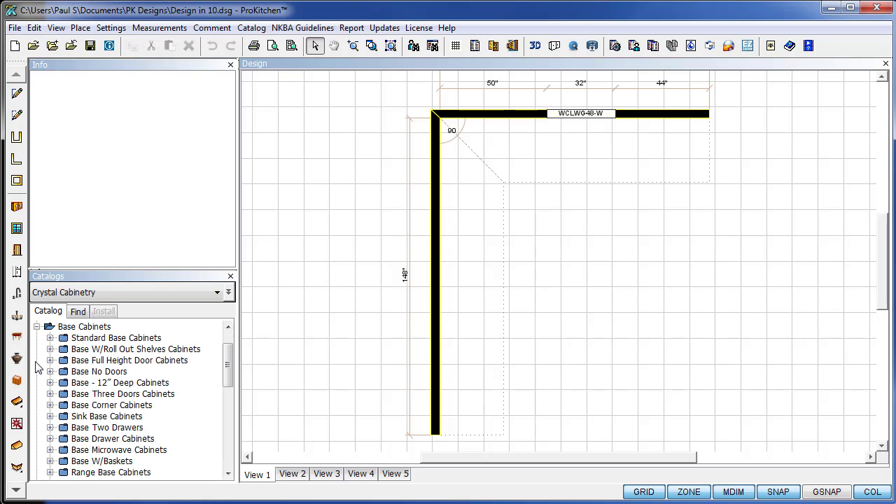
left_click(50, 405)
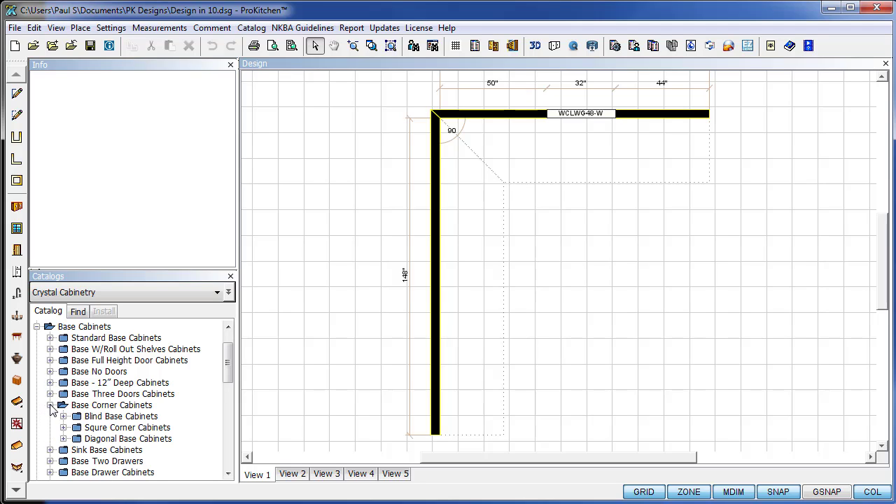
left_click(63, 440)
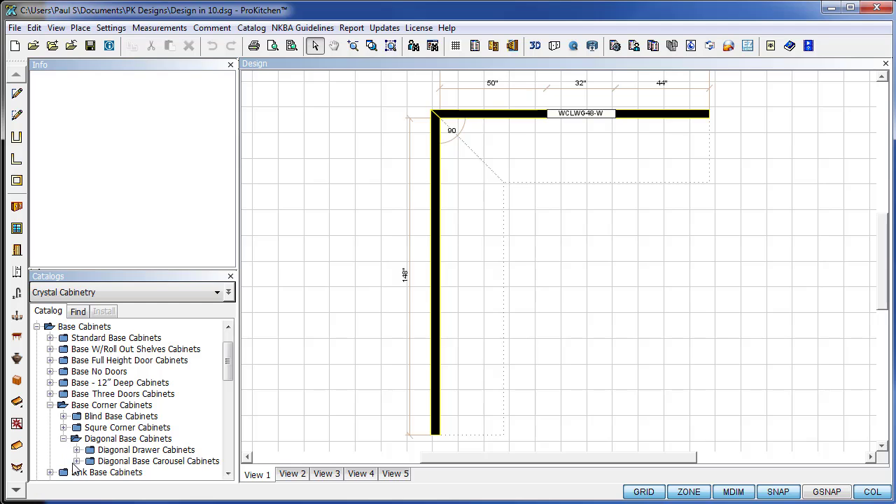
left_click(77, 461)
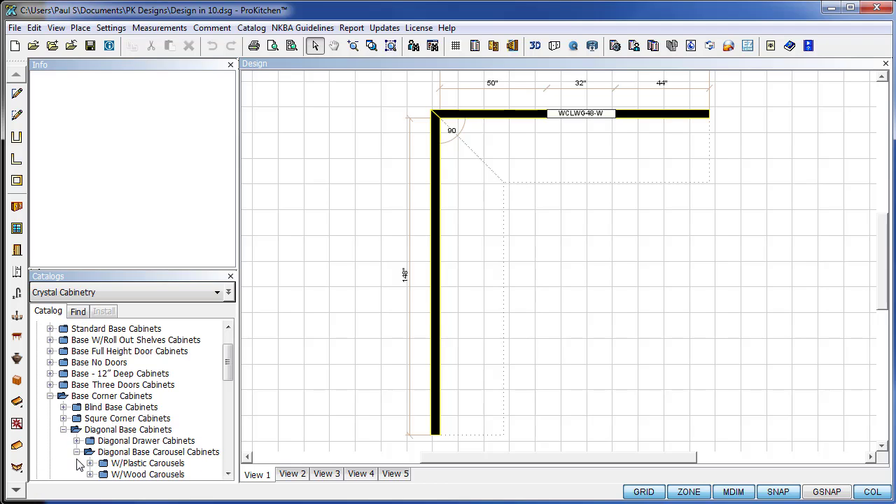
scroll(84, 459, "down", 1)
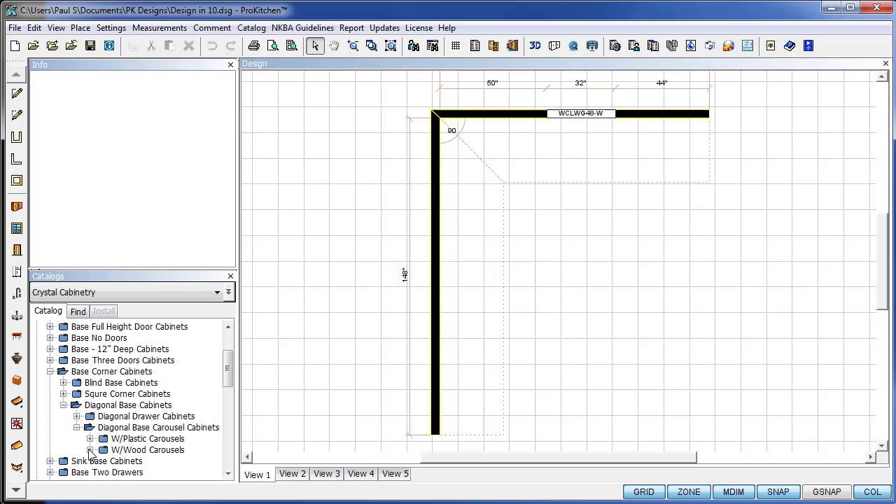
left_click(89, 450)
left_click_drag(147, 462, 464, 161)
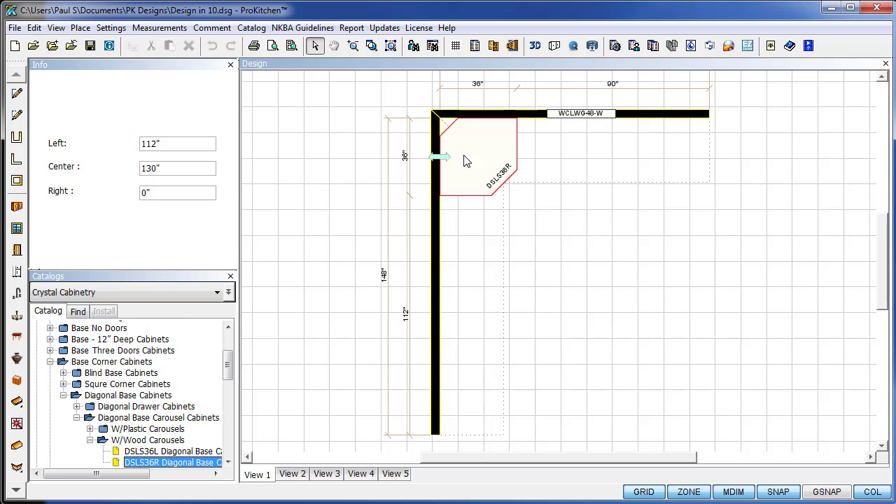
Place B12L beside the corner and B12R at the right end of the top wall
left_click(89, 440)
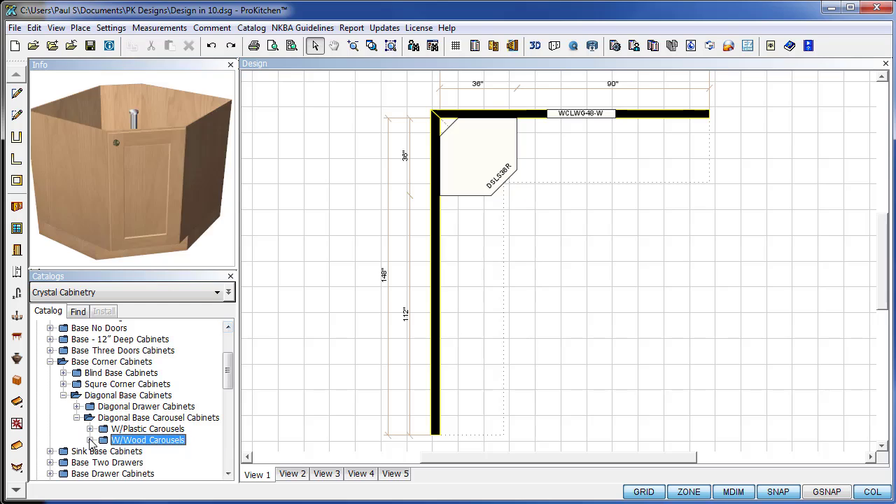
left_click(50, 361)
scroll(50, 362, "up", 2)
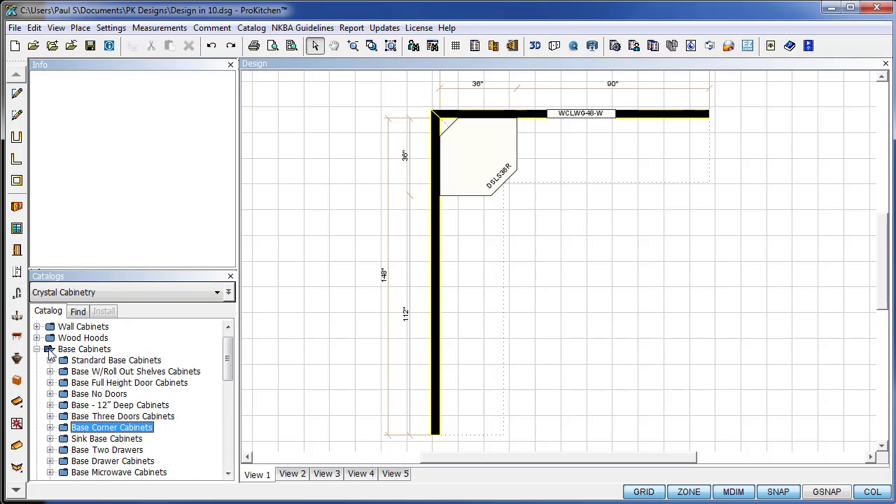
left_click(49, 361)
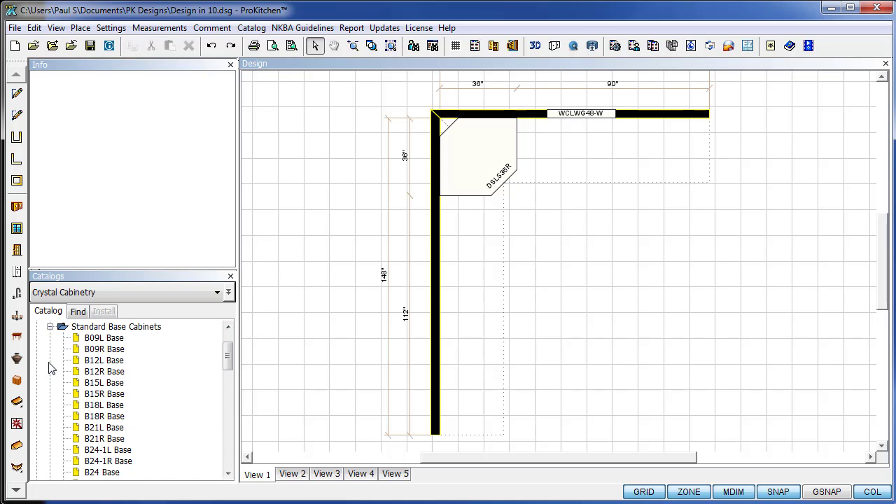
left_click(98, 361)
left_click(539, 171)
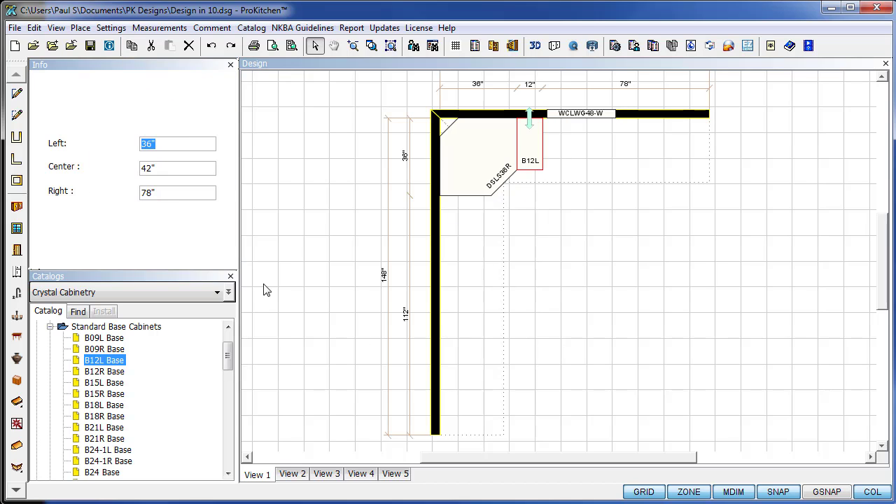
left_click(98, 372)
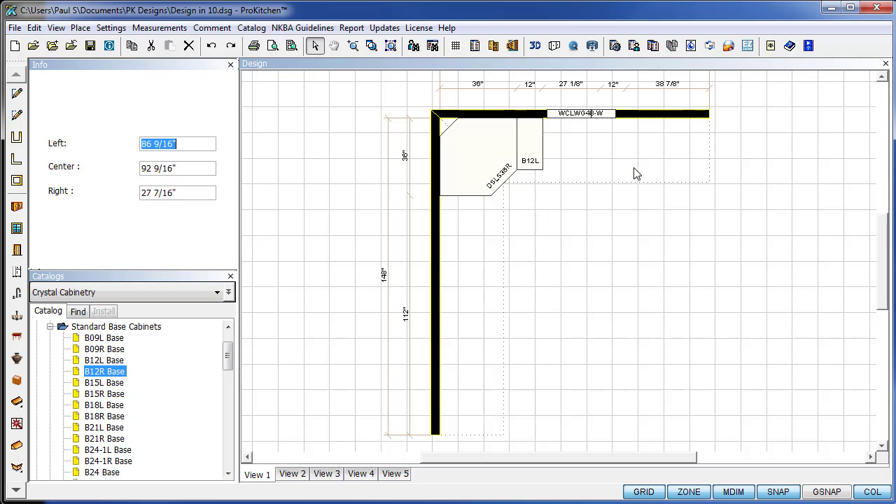
left_click(687, 179)
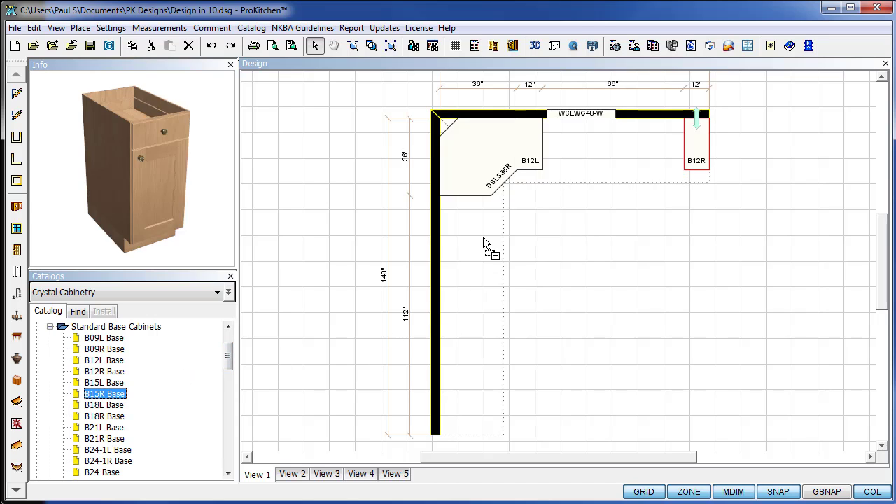
Add B15R and B33 bases on the left wall, with B33 at Left offset 30
left_click_drag(112, 401, 484, 235)
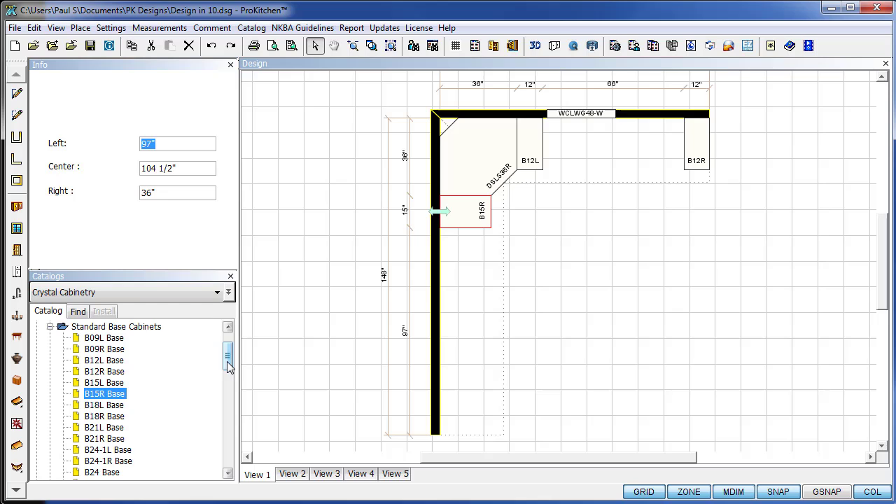
left_click_drag(228, 355, 230, 392)
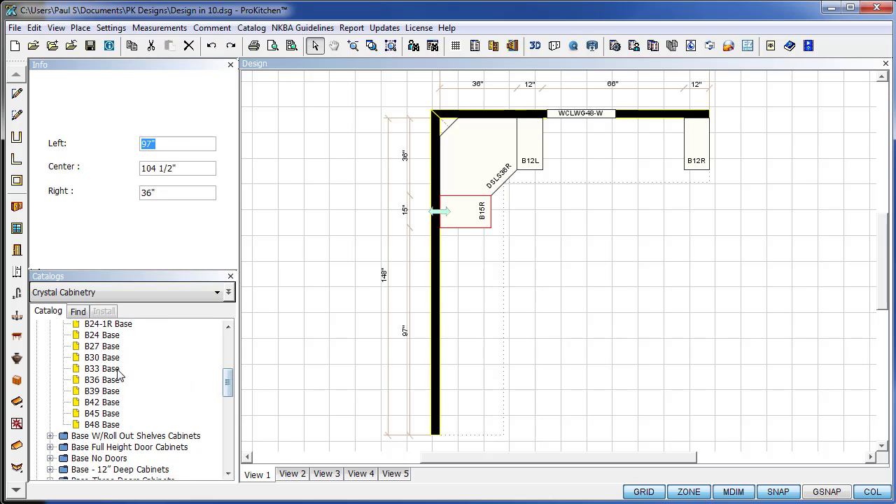
left_click(118, 369)
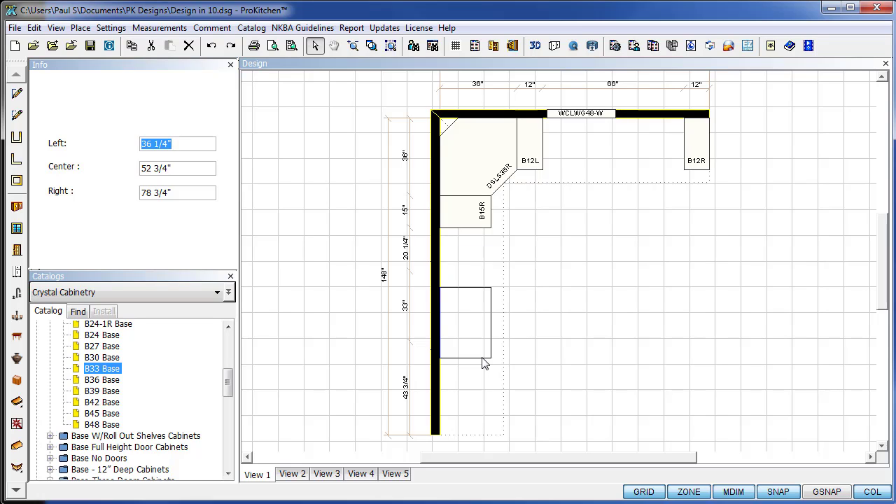
type("34")
key("Return")
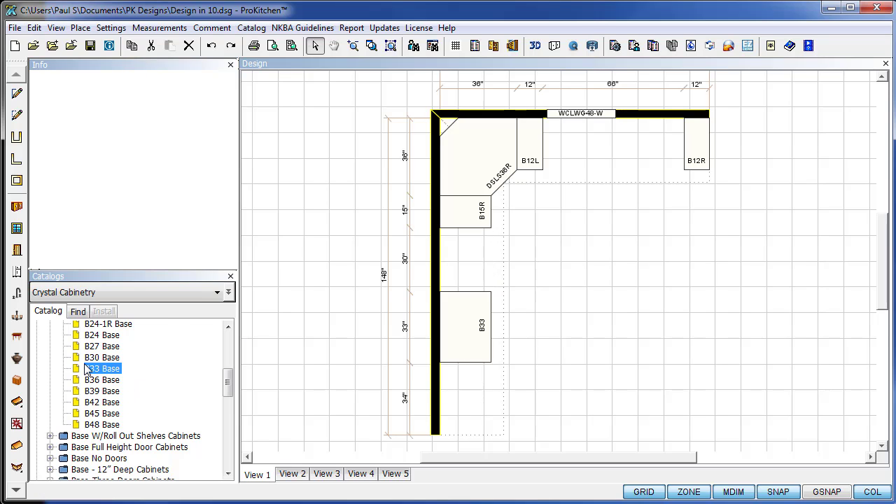
Place an SB36 sink base on the top wall, immediately right of B12L
scroll(48, 355, "up", 2)
scroll(47, 355, "up", 2)
scroll(44, 353, "up", 1)
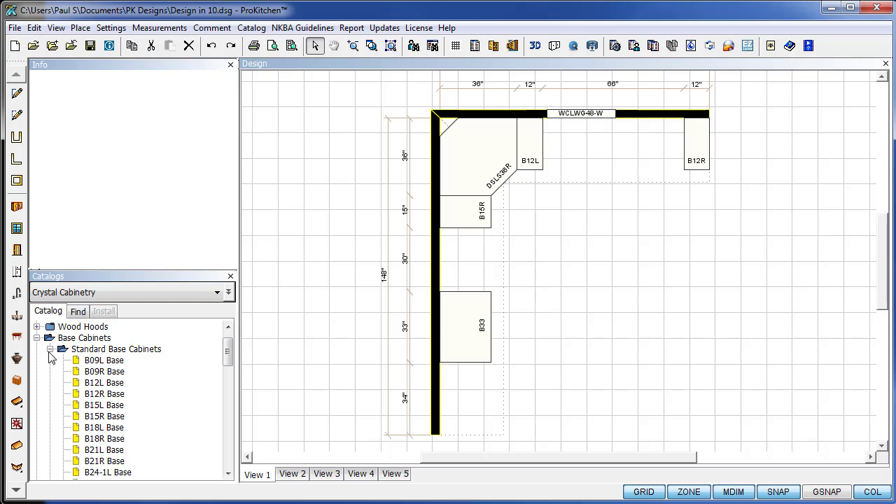
left_click(50, 350)
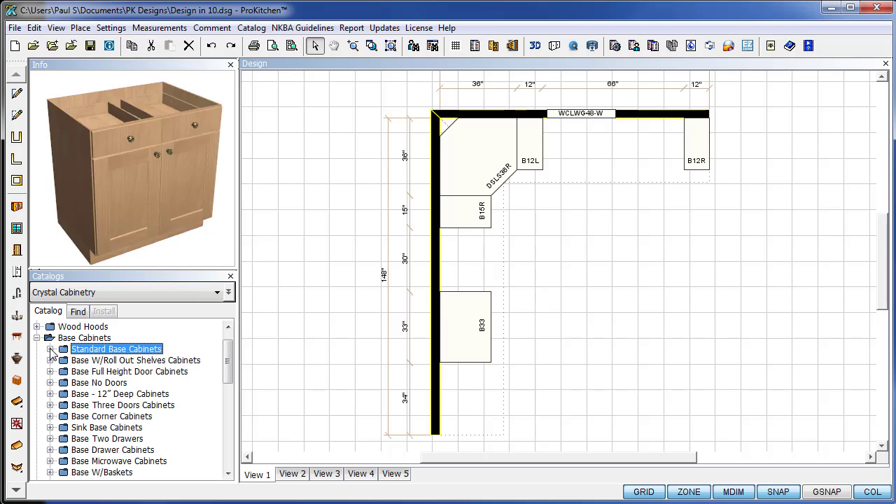
left_click(51, 427)
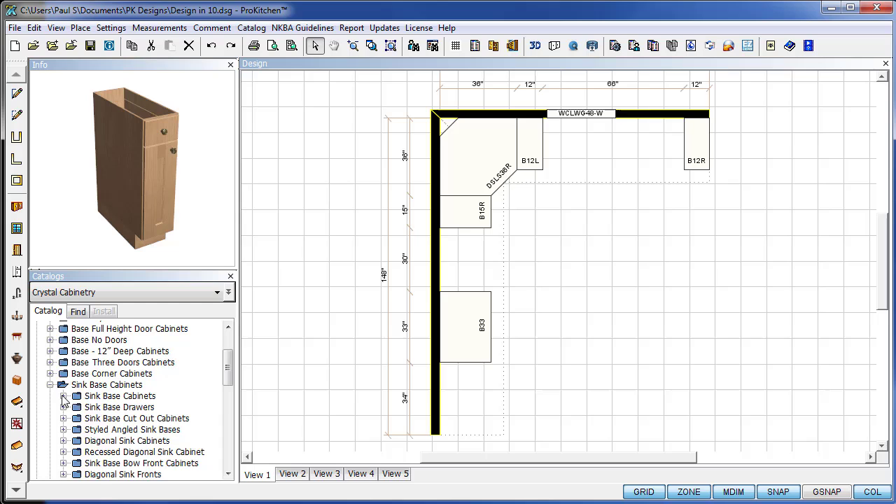
left_click(63, 397)
scroll(121, 450, "down", 1)
scroll(121, 452, "down", 1)
left_click_drag(115, 427, 547, 147)
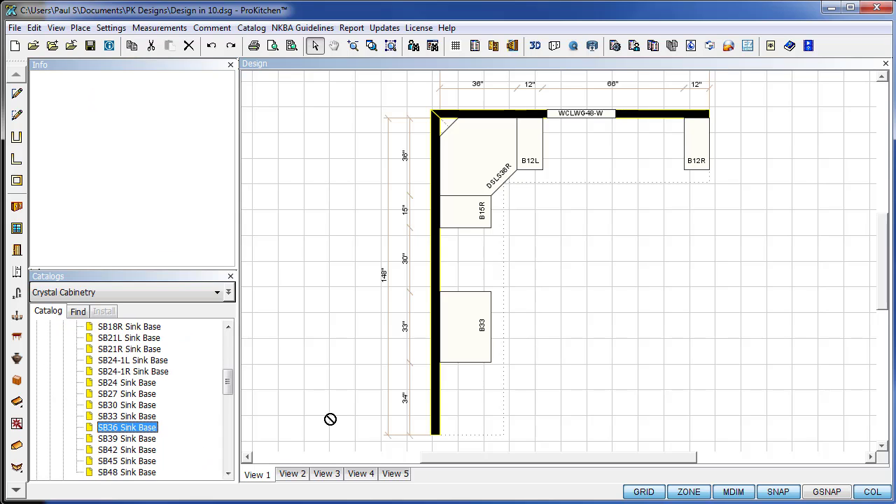
left_click(540, 222)
scroll(45, 349, "up", 5)
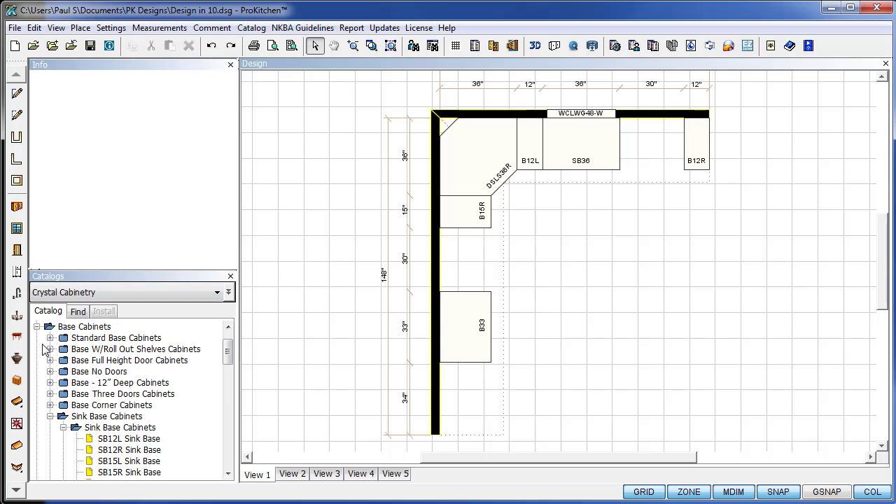
left_click(37, 326)
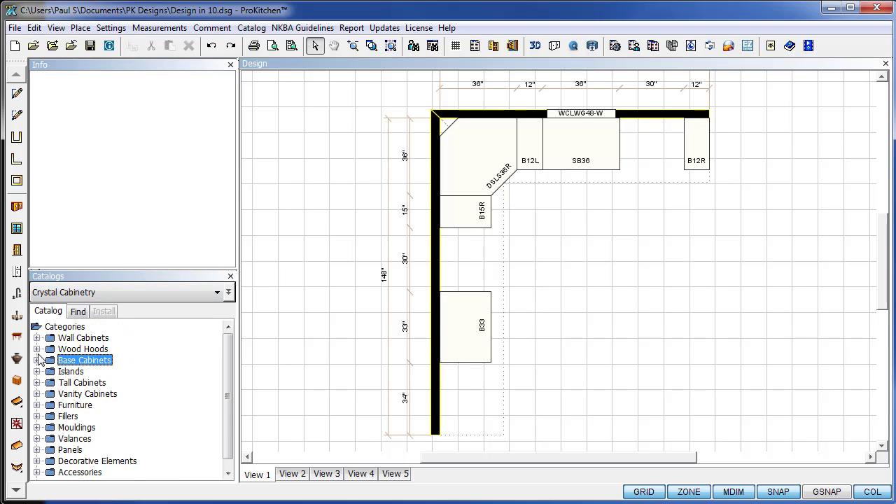
Place the 12" deep, 24" back WCD243012R diagonal wall cabinet in the top-left corner
left_click(37, 337)
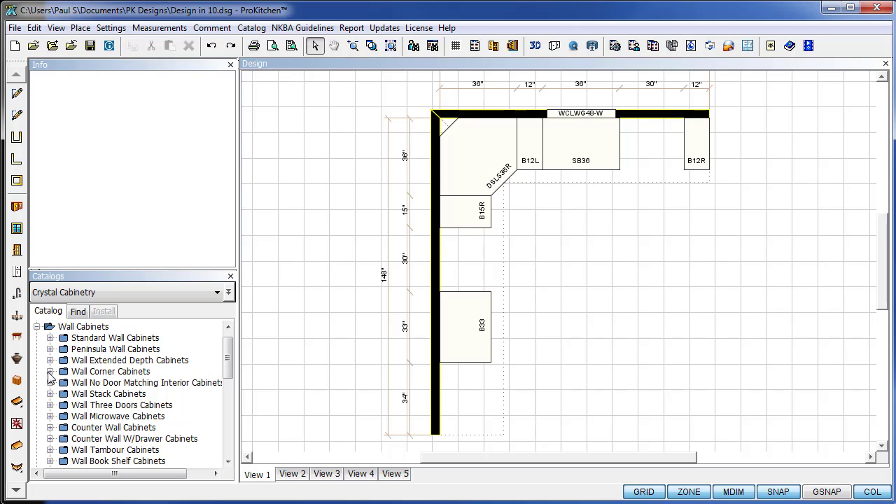
left_click(49, 372)
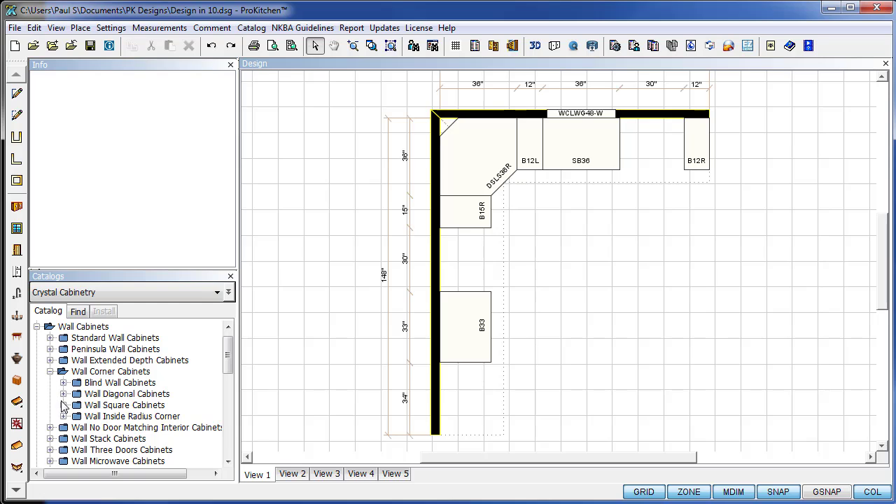
left_click(63, 394)
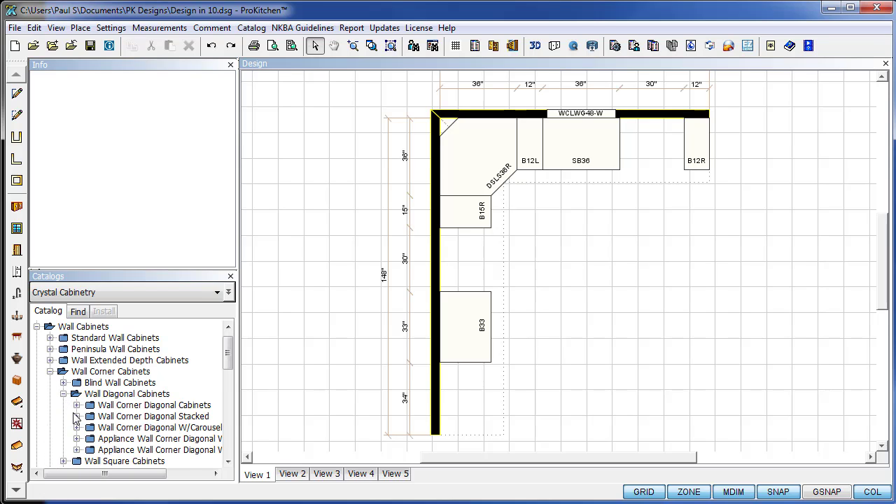
left_click(77, 406)
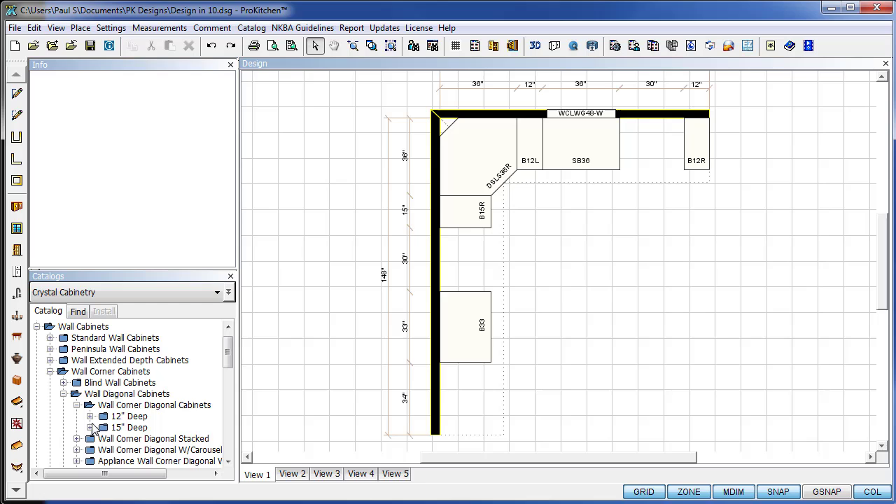
left_click(89, 416)
scroll(123, 439, "down", 1)
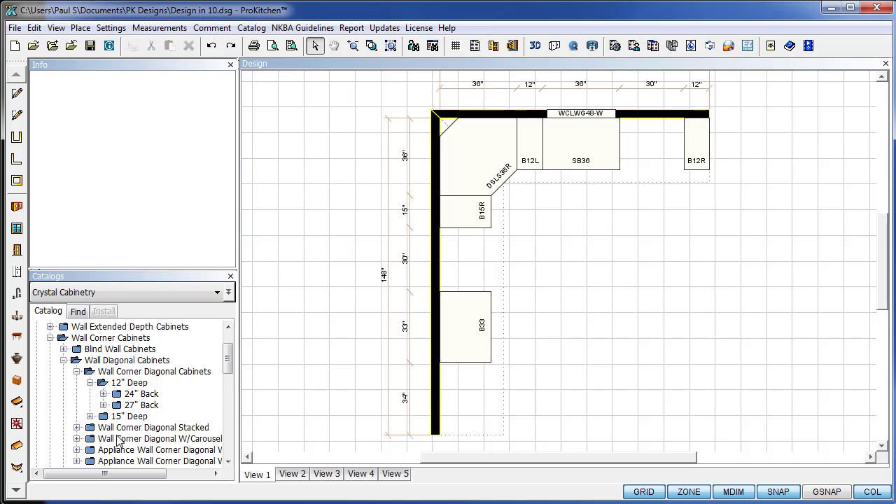
left_click(103, 394)
scroll(133, 420, "down", 1)
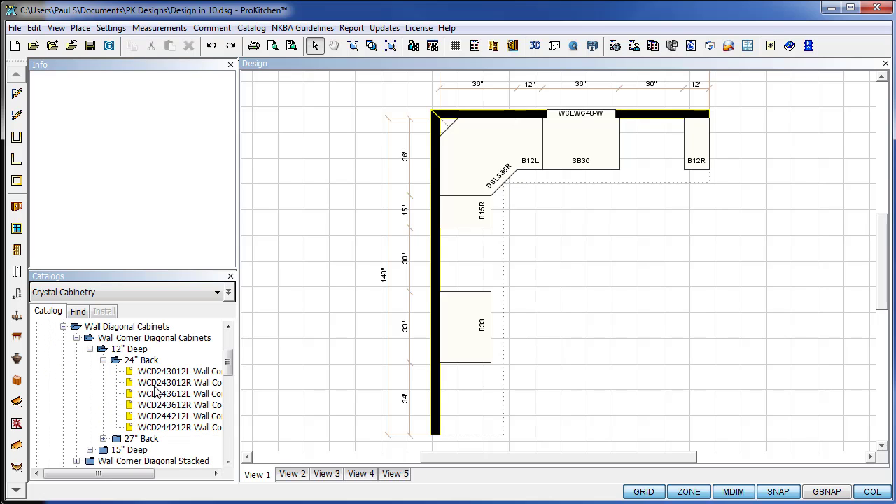
left_click(210, 384)
left_click(482, 138)
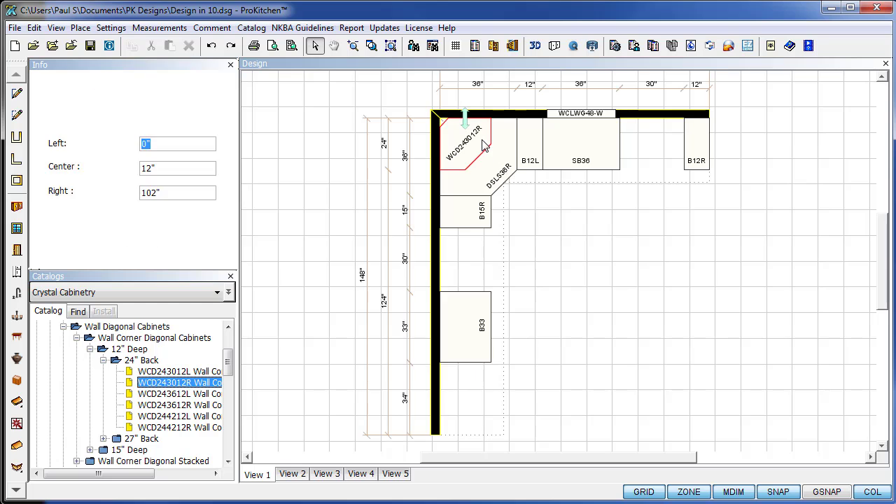
scroll(93, 333, "up", 2)
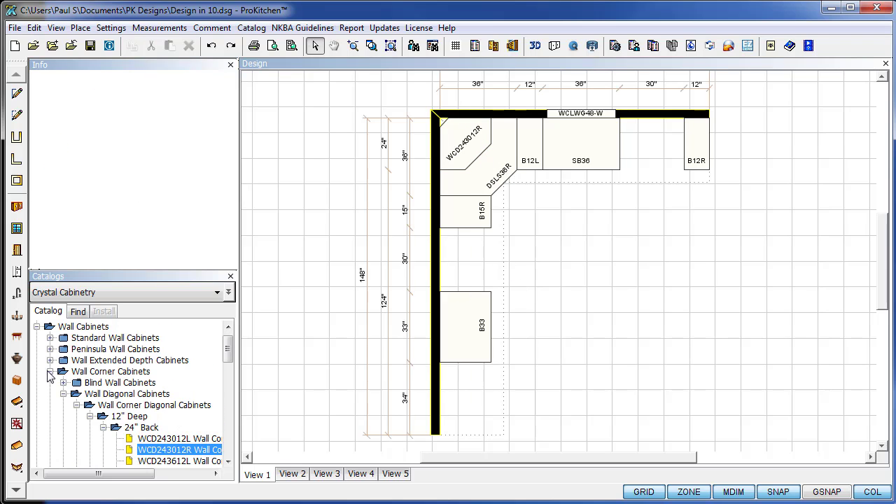
Place a 30"-high W2430 on the top wall and W2730 on the left wall
left_click(49, 372)
left_click(49, 338)
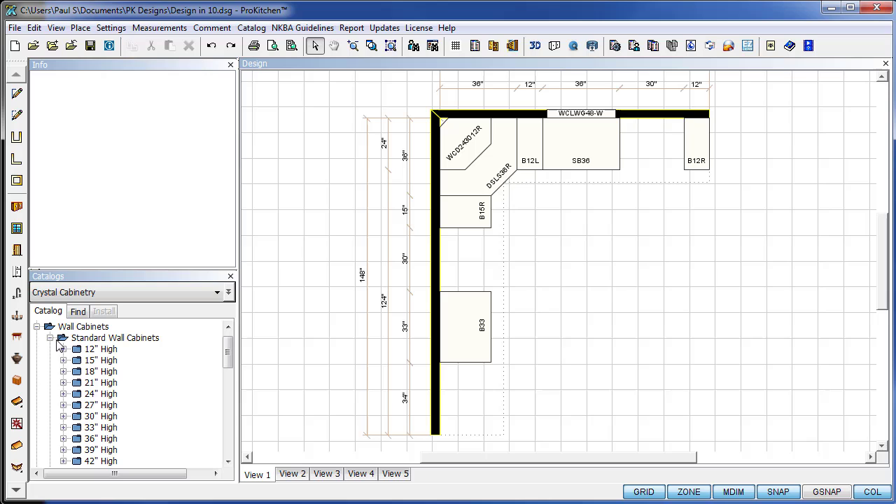
left_click(63, 416)
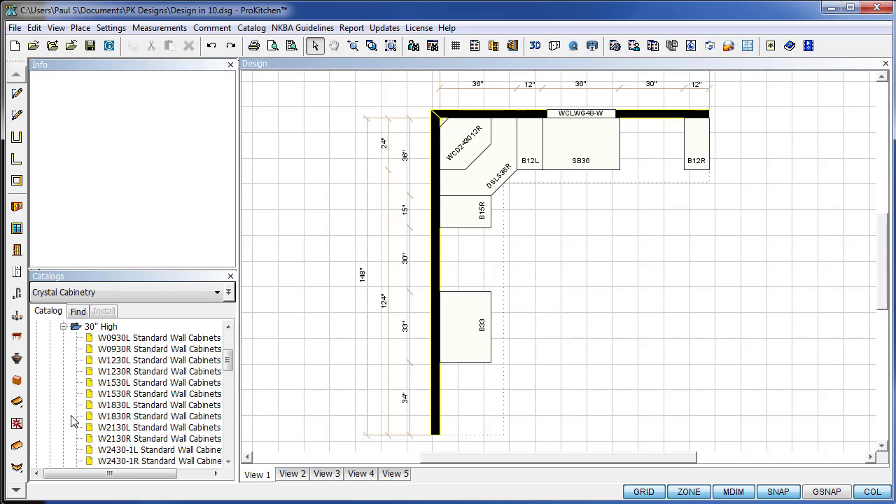
scroll(122, 413, "down", 2)
mouse_move(116, 410)
left_mouse_down()
mouse_move(344, 360)
mouse_move(515, 156)
left_mouse_up()
left_click(150, 416)
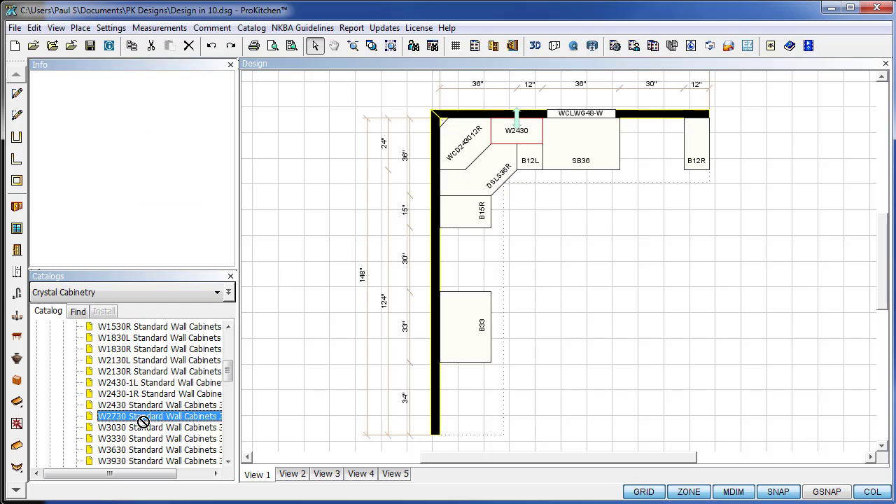
left_click_drag(150, 416, 477, 205)
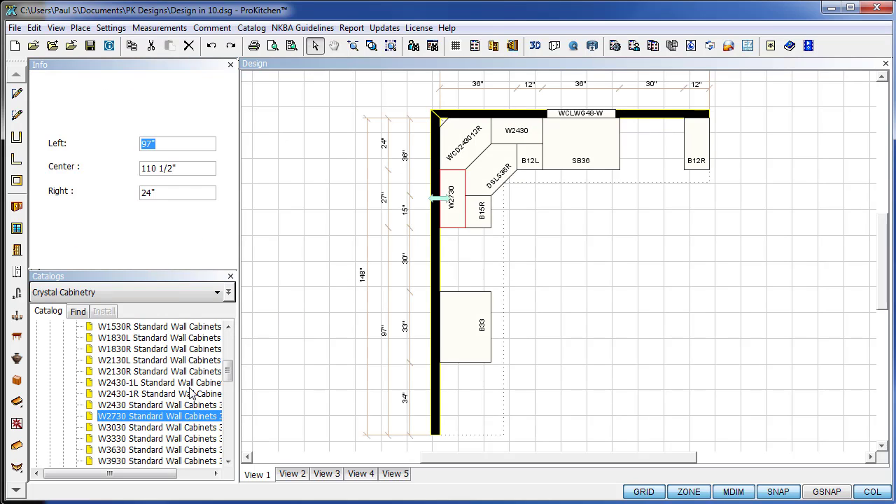
Add a W3330 wall cabinet on the left wall, centred on the B33 base
left_click(133, 441)
left_click_drag(133, 441, 449, 359)
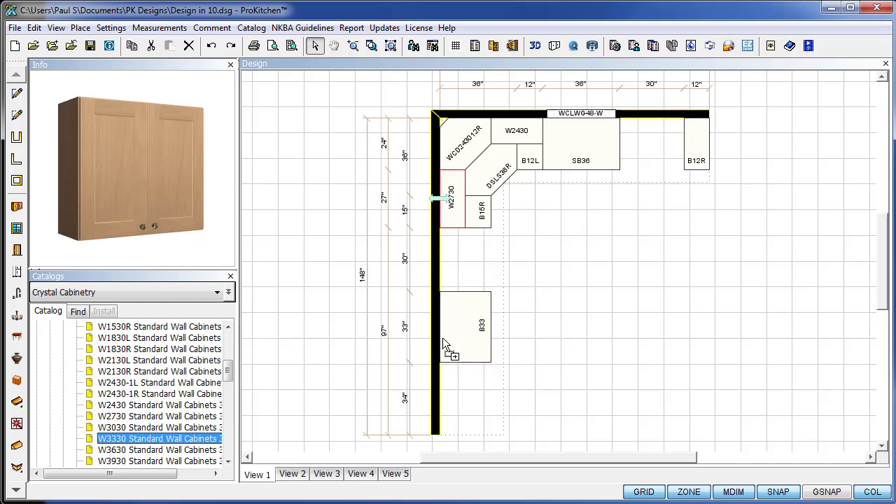
right_click(446, 354)
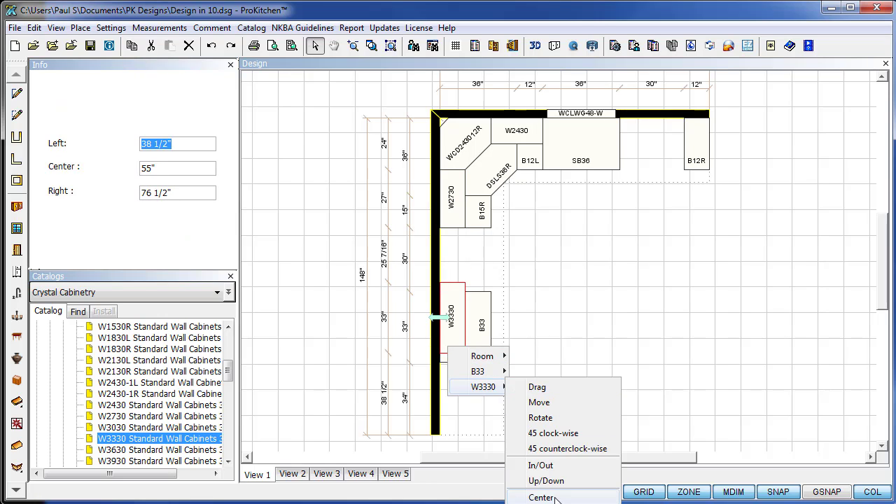
left_click(559, 498)
left_click(484, 339)
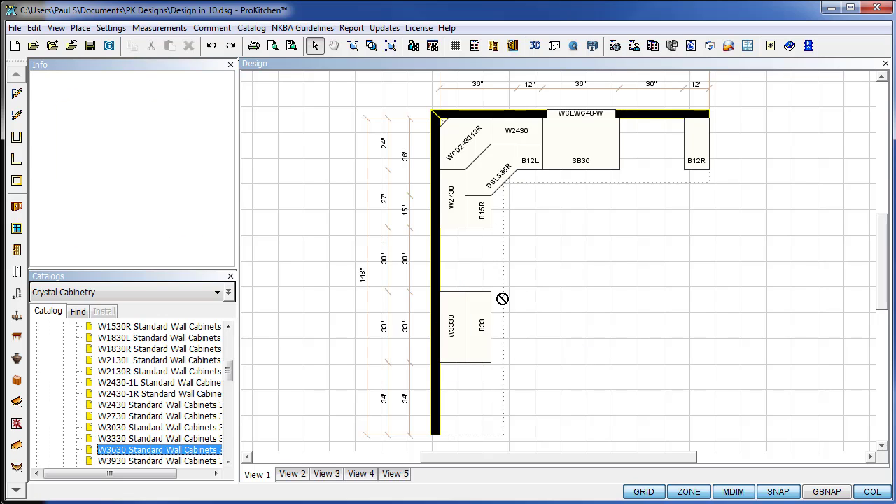
Add a W3630 wall cabinet beside SB36 with an 84-inch left offset
mouse_move(116, 452)
left_mouse_down()
mouse_move(630, 151)
mouse_move(619, 171)
left_mouse_up()
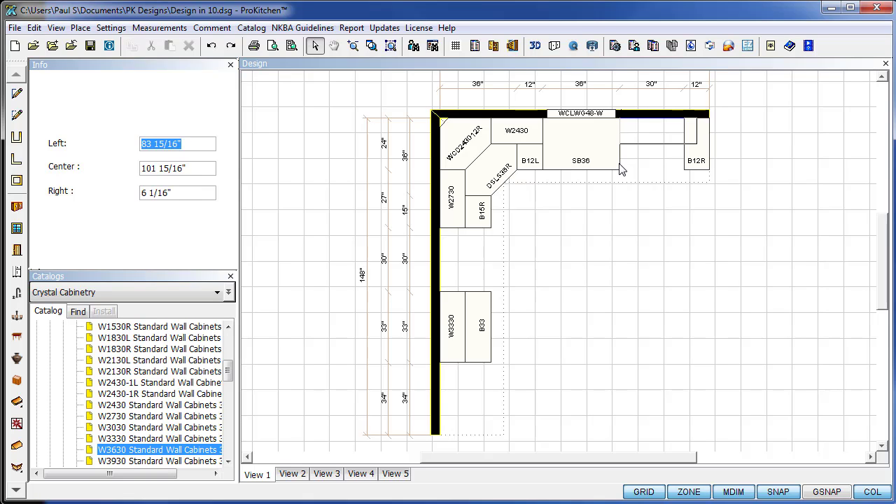
left_click_drag(620, 165, 619, 165)
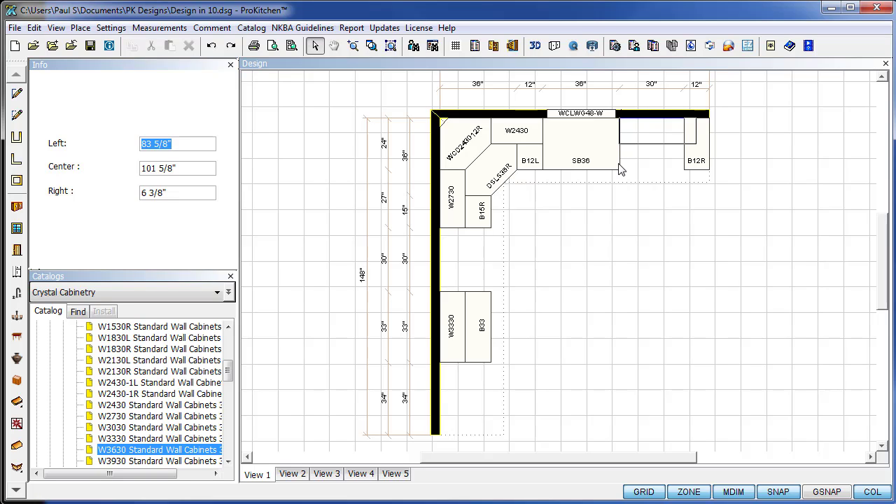
type("84")
key("Return")
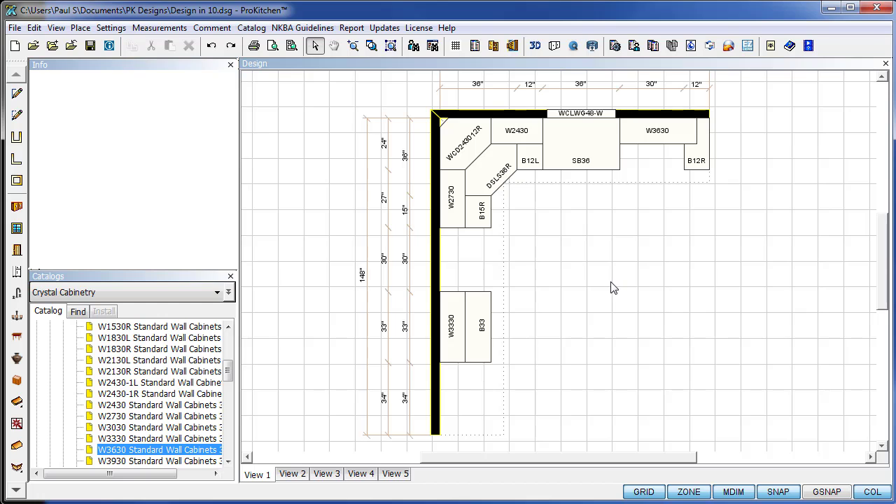
Add a 12"-high W3312 at the left wall's end and a 15"-high W3015 between W2730 and W3330
left_click_drag(229, 370, 228, 354)
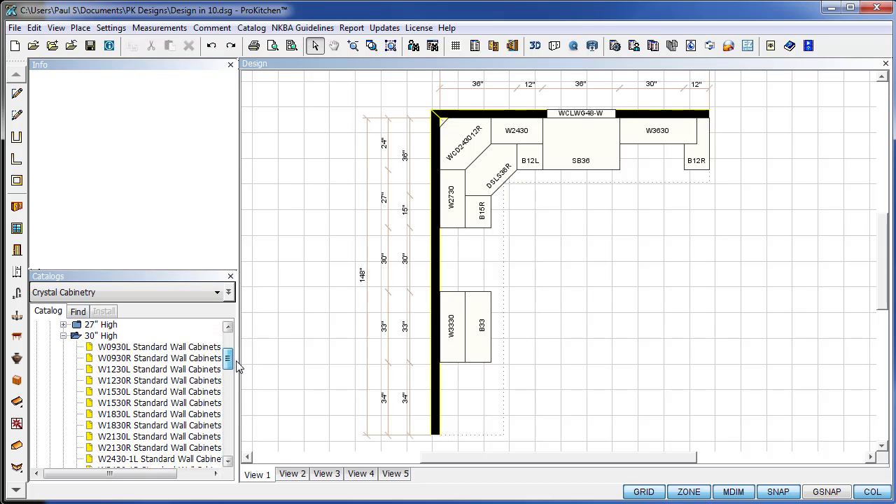
left_click(63, 379)
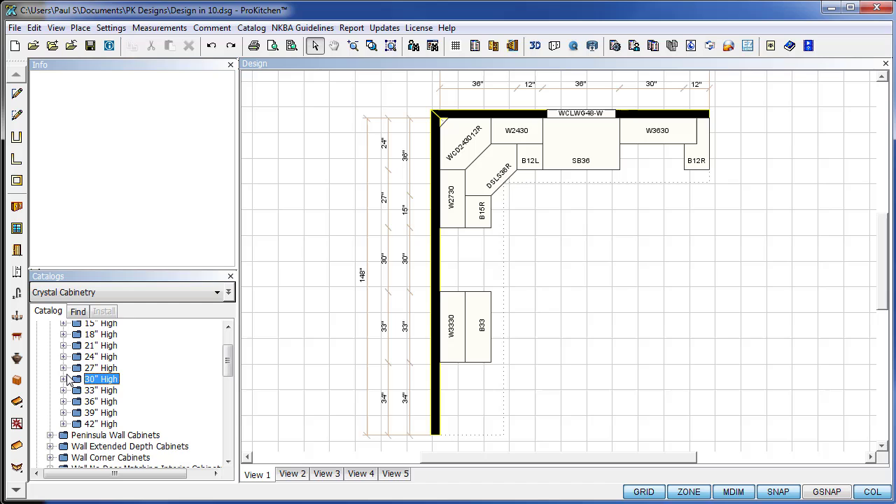
left_click(63, 360)
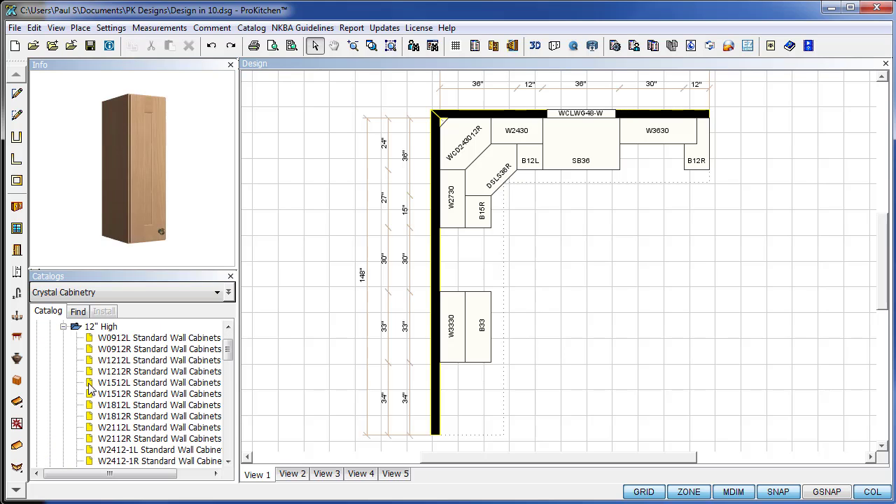
scroll(93, 390, "down", 1)
scroll(113, 420, "down", 2)
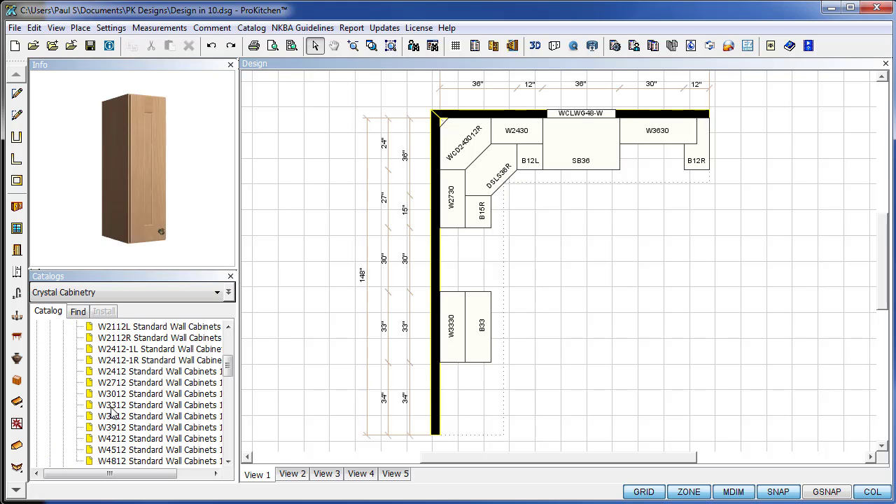
left_click_drag(116, 405, 452, 410)
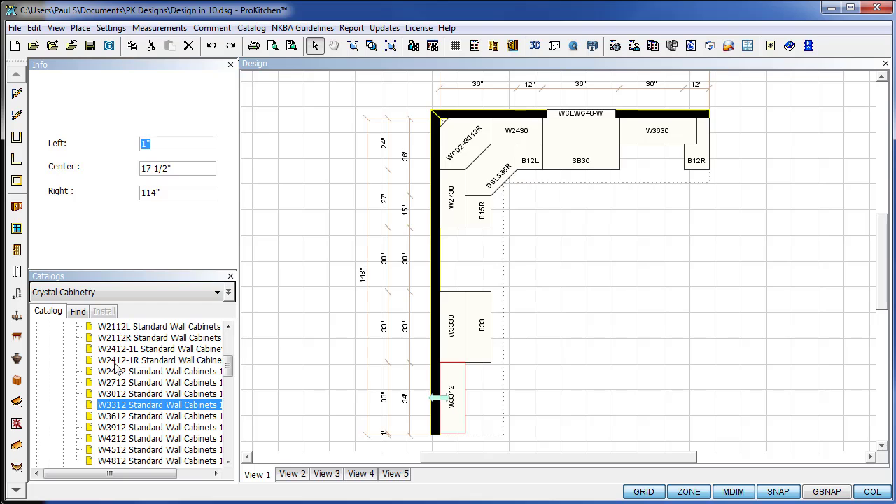
scroll(99, 361, "up", 2)
scroll(92, 363, "up", 1)
left_click(63, 327)
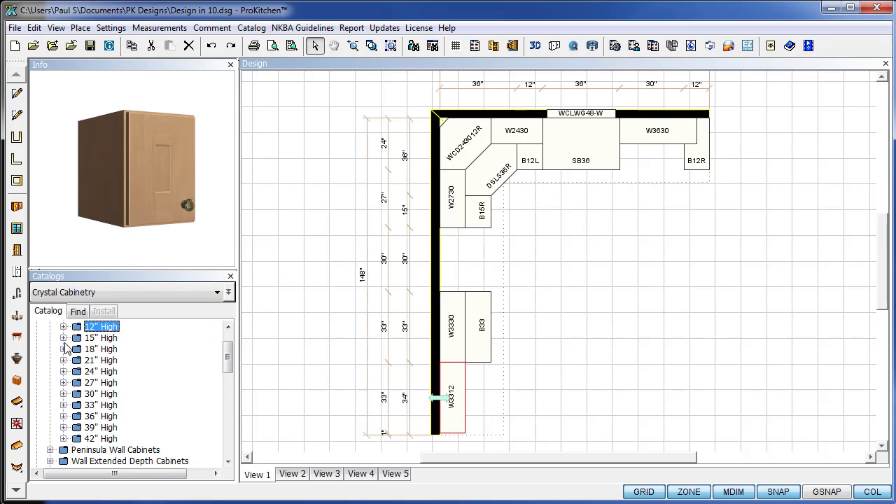
scroll(120, 448, "down", 3)
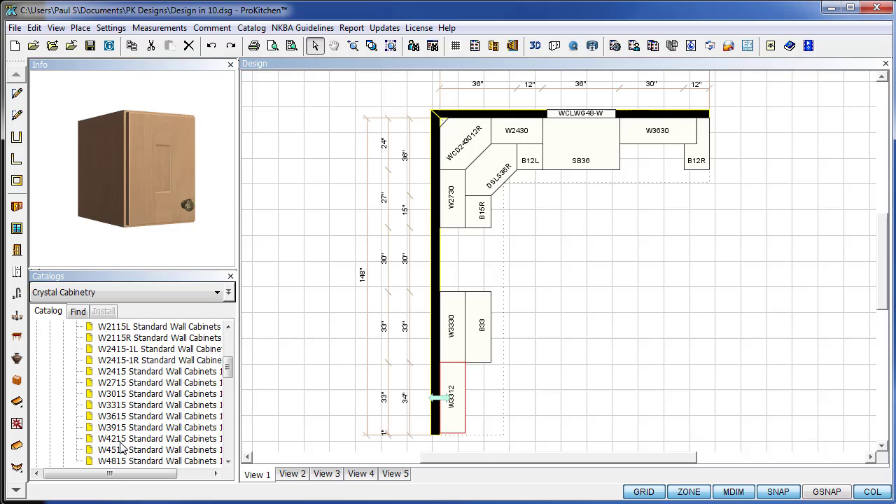
left_click_drag(118, 399, 448, 266)
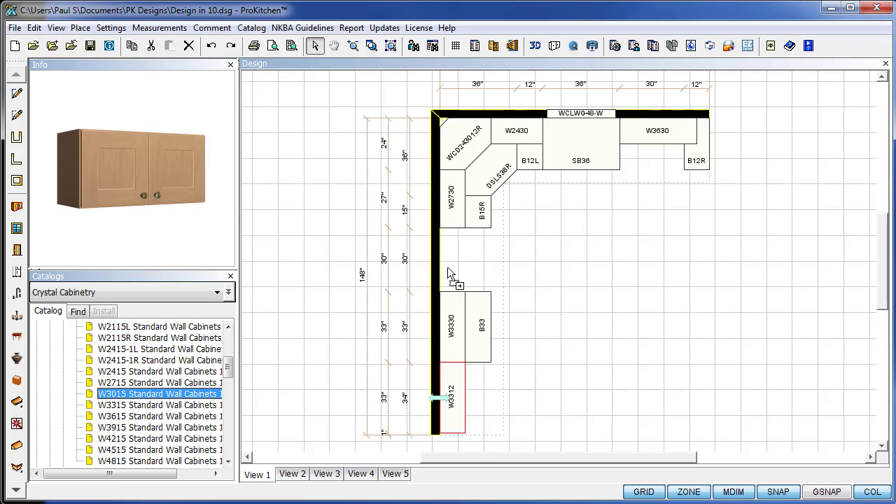
left_click(574, 317)
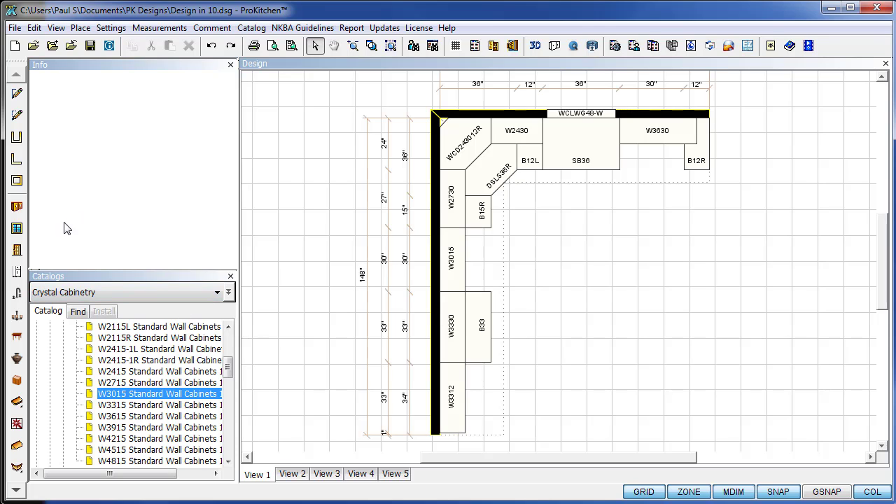
Place the black over-the-range microwave MWV-OVR-B on the left wall run
left_click(17, 272)
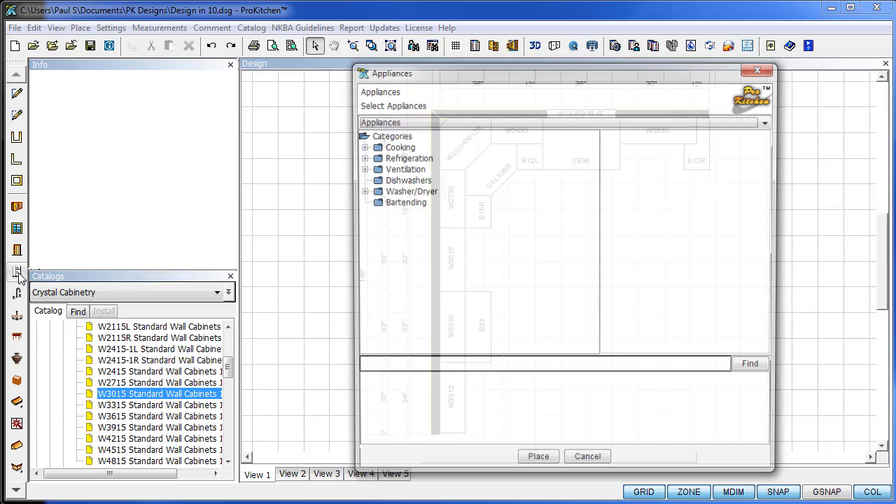
left_click(361, 146)
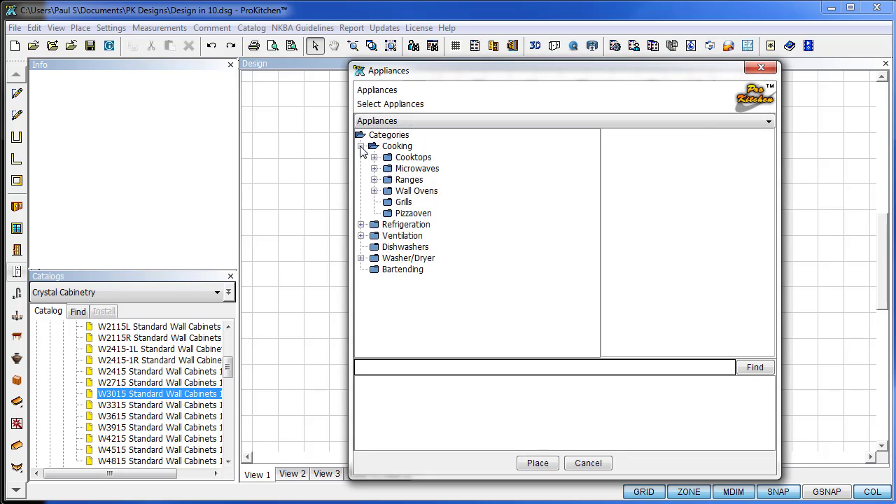
left_click(374, 169)
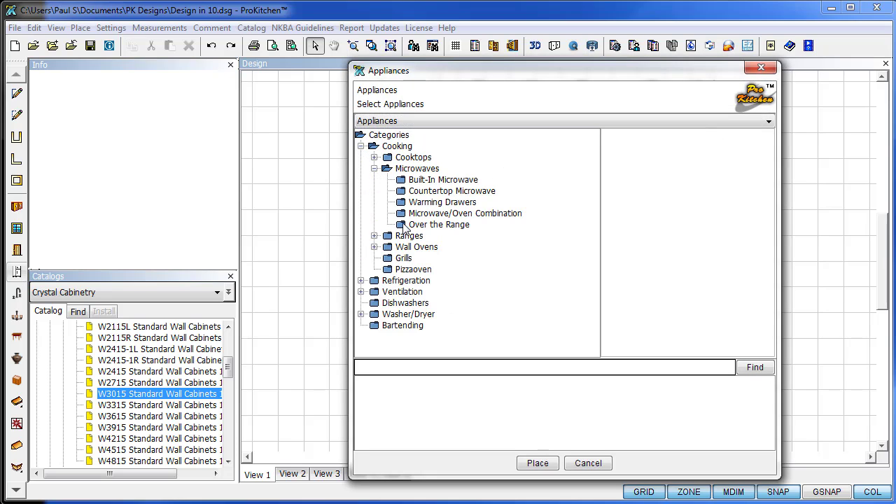
left_click(405, 226)
left_click(460, 395)
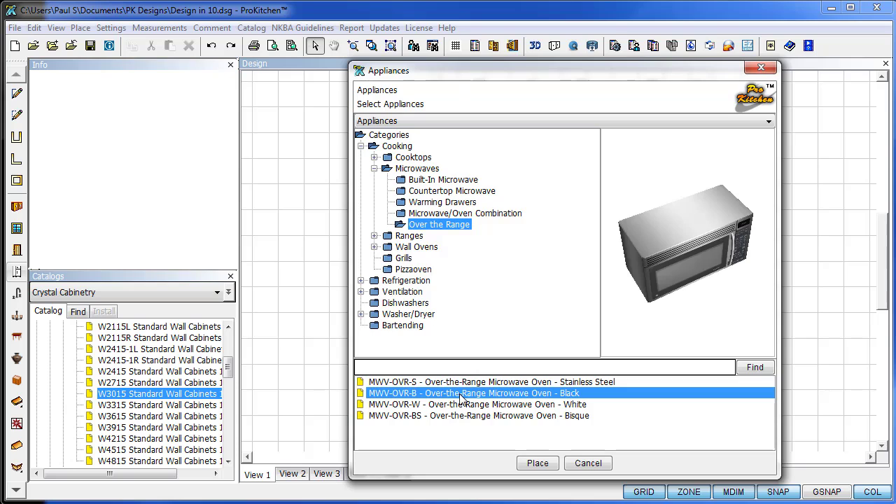
left_click(537, 462)
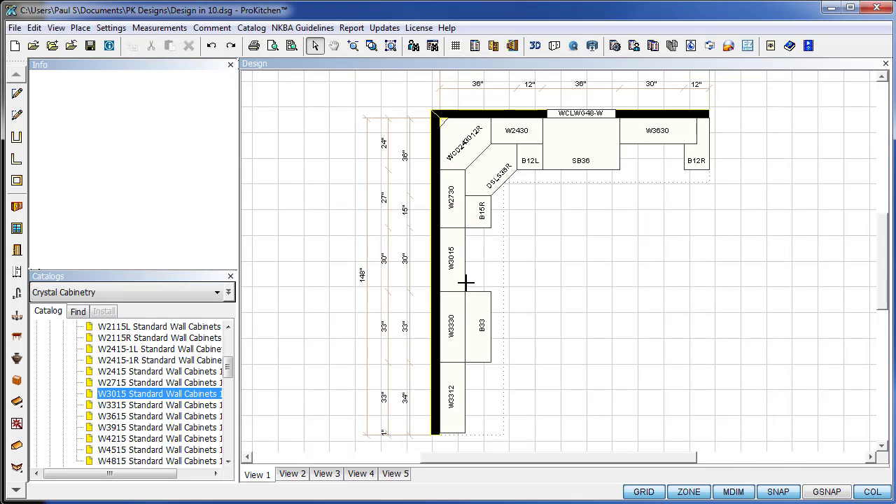
left_click(466, 282)
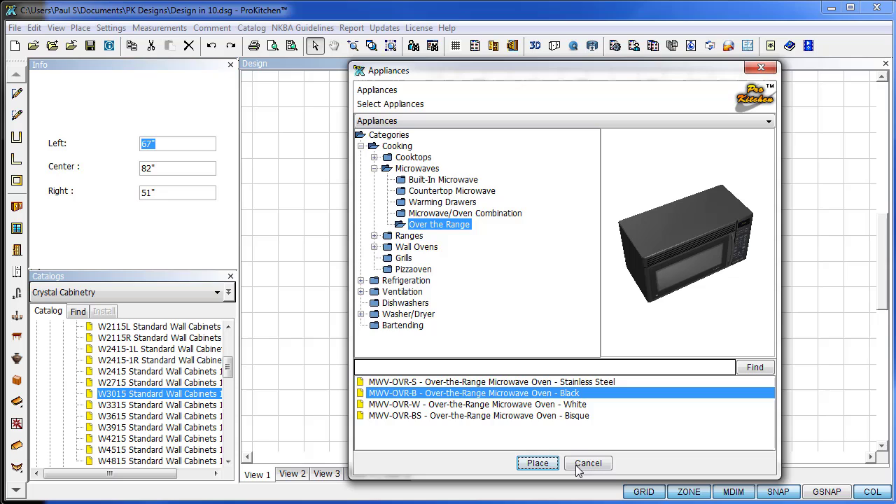
Select the black RG-EFSER-B free-standing electric range, then cancel its placement
left_click(375, 236)
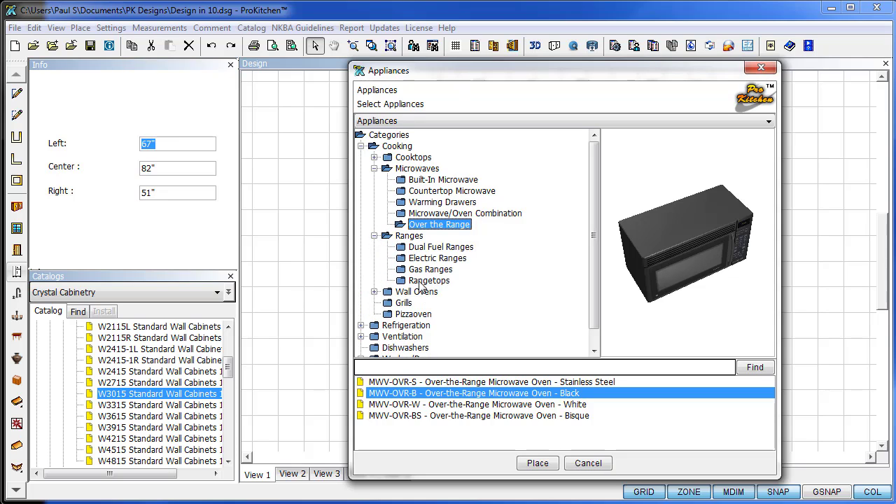
left_click(404, 259)
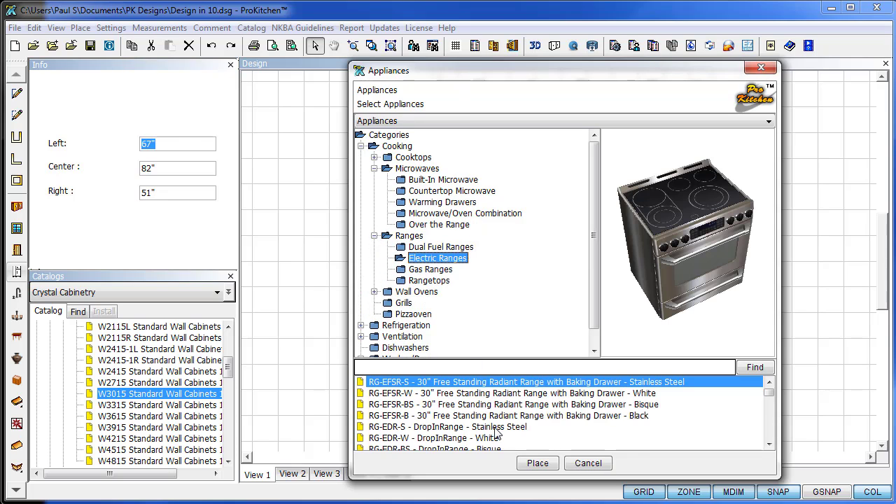
scroll(497, 434, "down", 1)
scroll(497, 435, "down", 1)
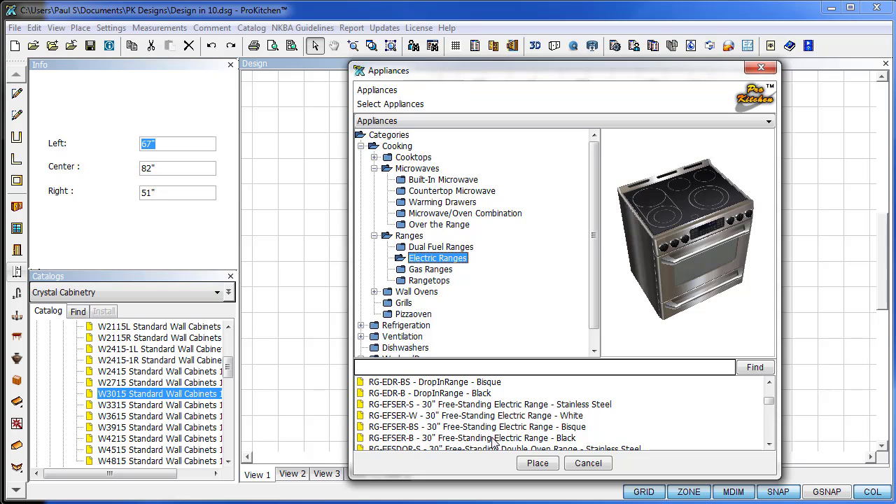
left_click(493, 438)
left_click(541, 464)
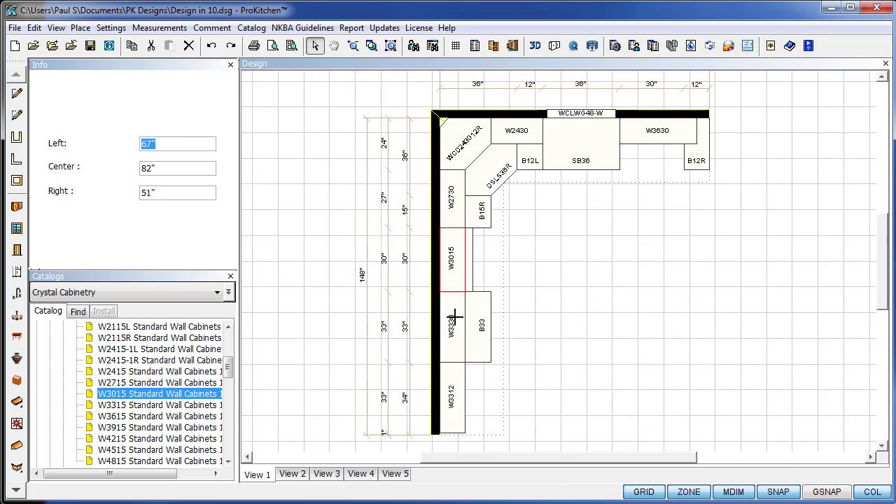
key("Escape")
scroll(400, 294, "down", 1)
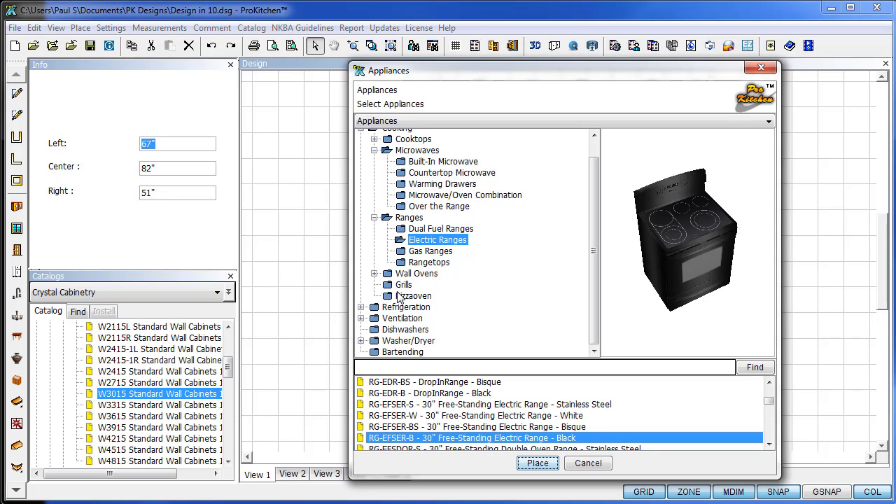
Place the black RFG-TMWS-B top-freezer refrigerator on the plan
left_click(364, 314)
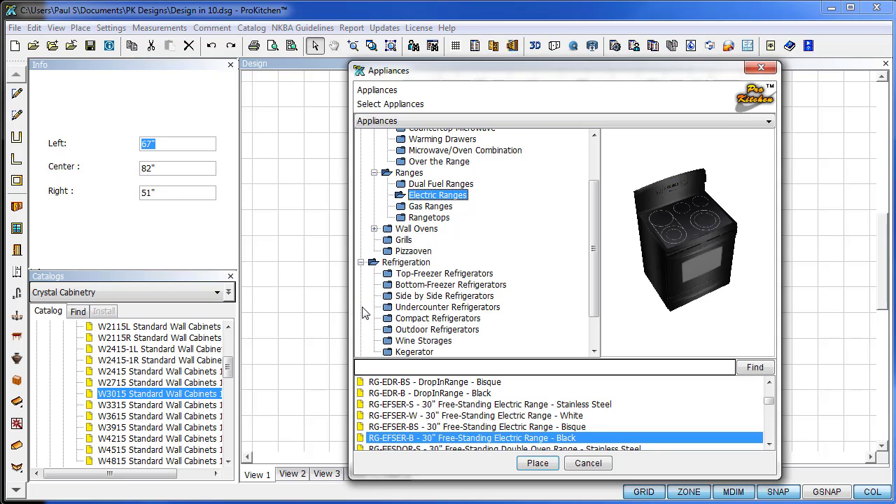
left_click(387, 273)
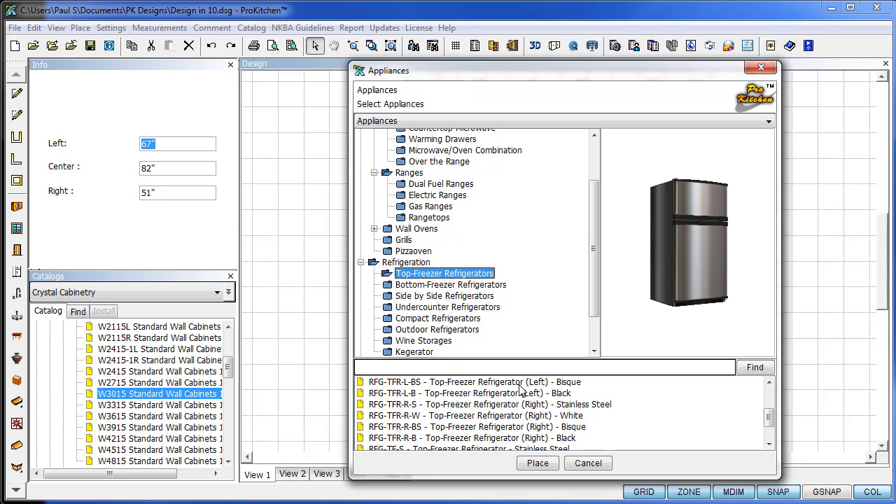
scroll(553, 413, "up", 2)
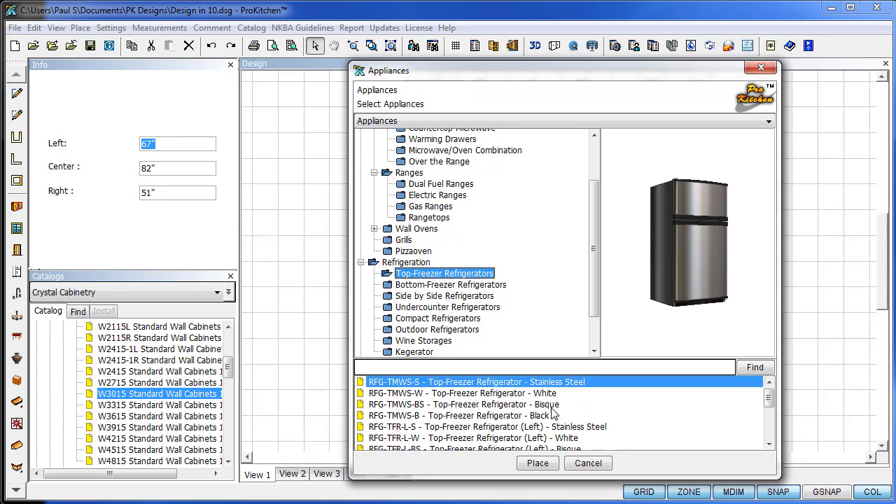
left_click(500, 415)
left_click(552, 468)
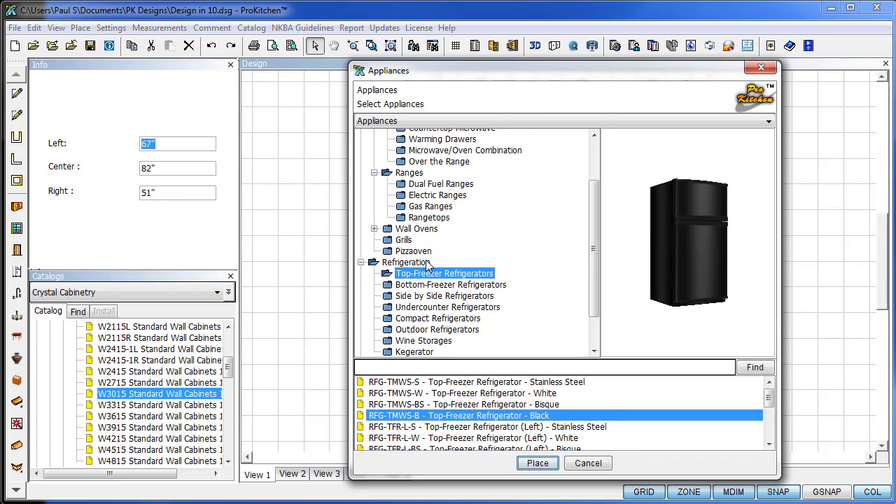
Place the black 24" DHW-3-B dishwasher, then slide B12R left along the back wall
scroll(430, 269, "down", 2)
left_click(375, 332)
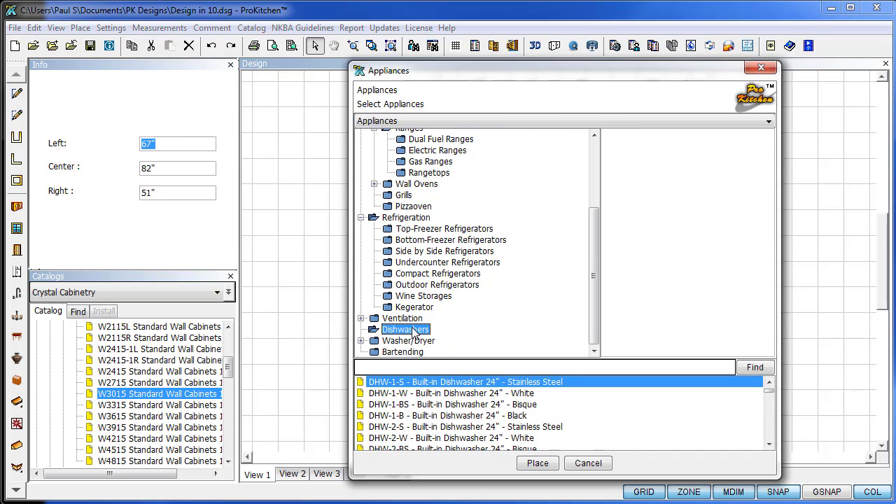
scroll(529, 423, "down", 2)
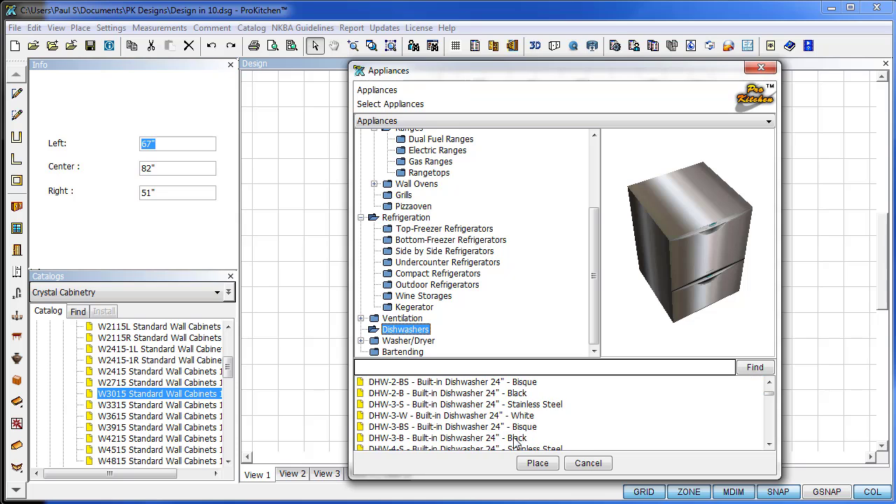
left_click(516, 438)
left_click(538, 464)
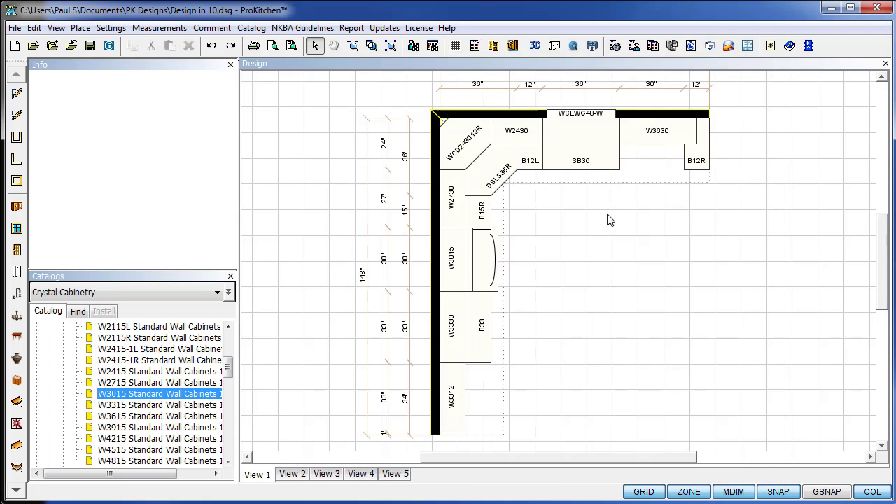
left_click(620, 165)
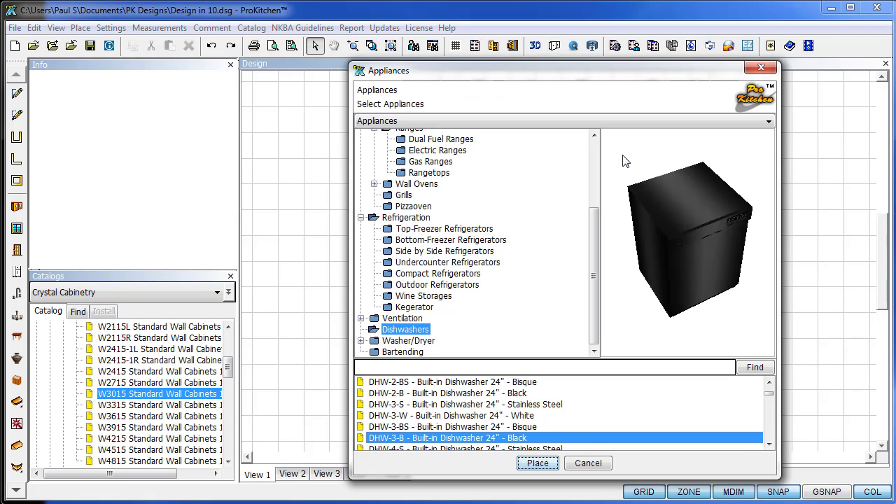
left_click(589, 463)
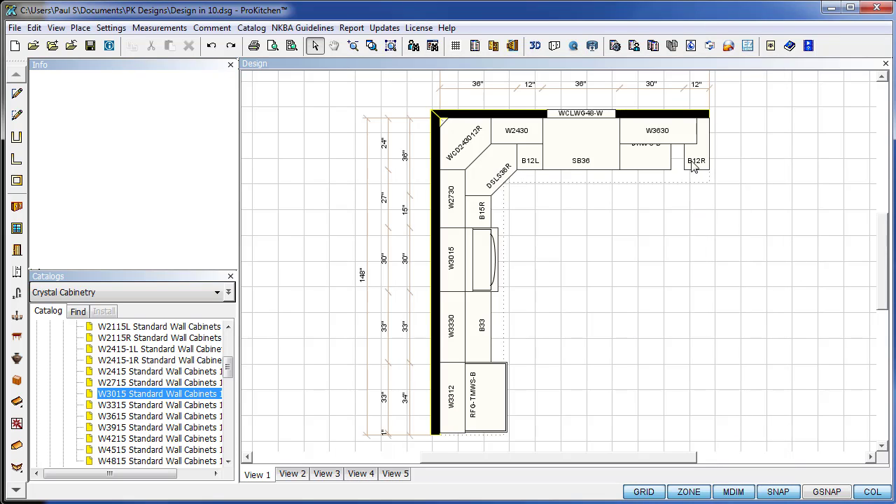
left_click_drag(693, 165, 672, 164)
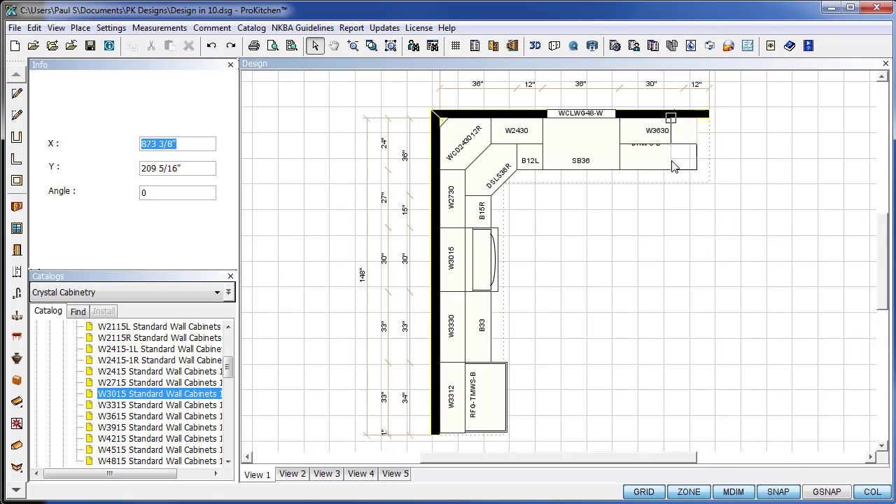
right_click(573, 156)
mouse_move(604, 176)
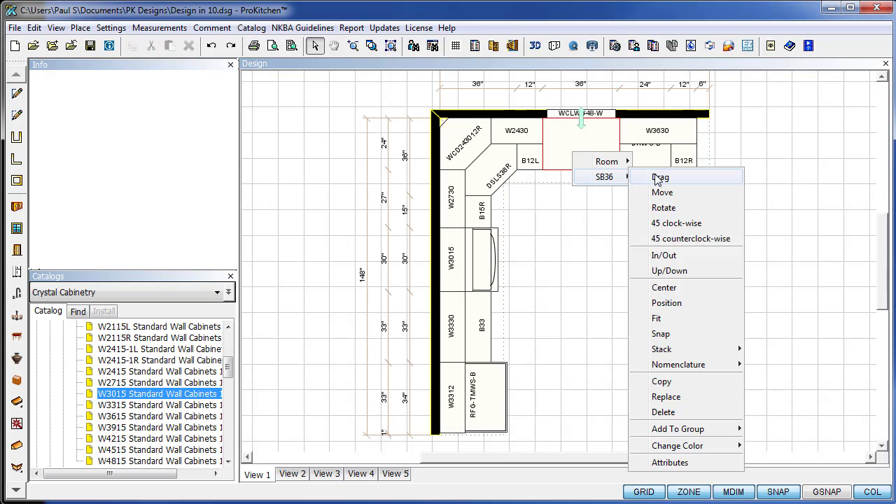
Add the KF-02 faucet from Plumbing's Kitchen Fixtures to the SB36 sink base
left_click(674, 465)
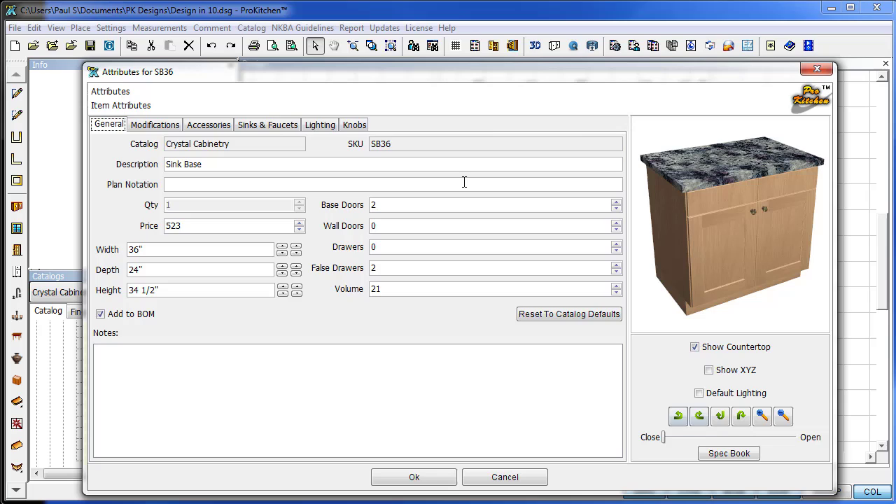
left_click(268, 125)
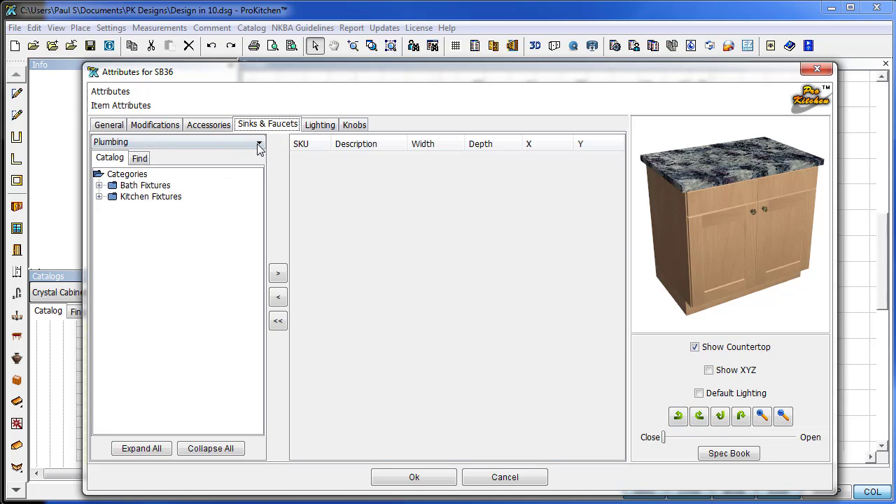
left_click(258, 143)
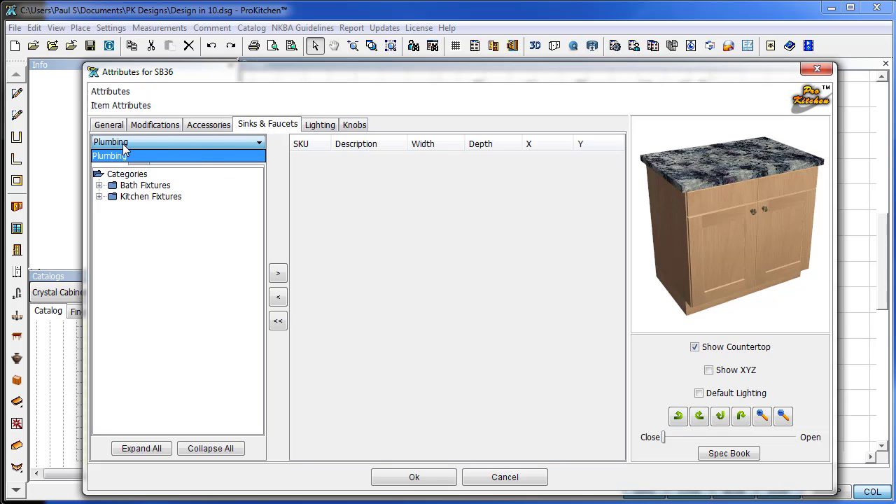
left_click(154, 145)
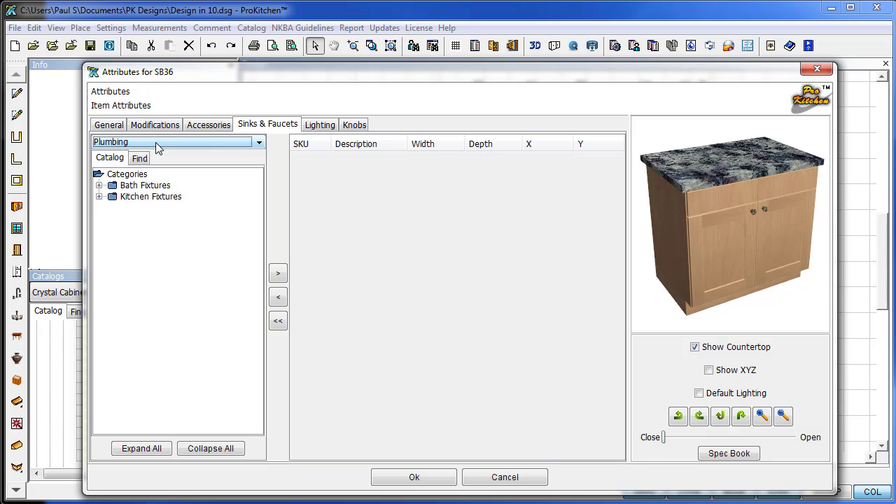
left_click(259, 143)
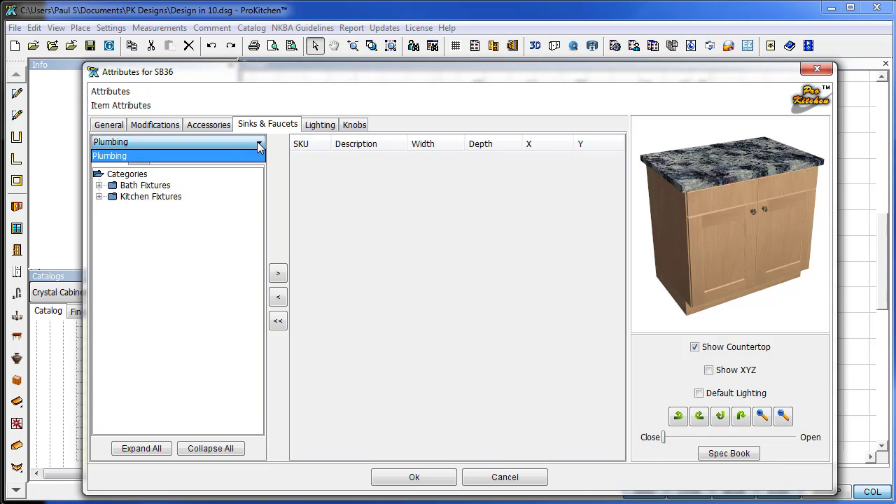
left_click(214, 156)
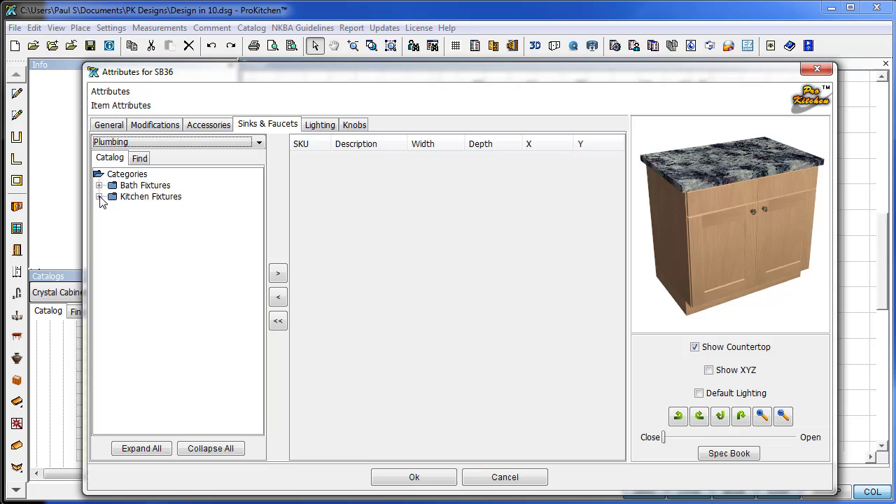
left_click(99, 197)
left_click(113, 208)
mouse_move(187, 197)
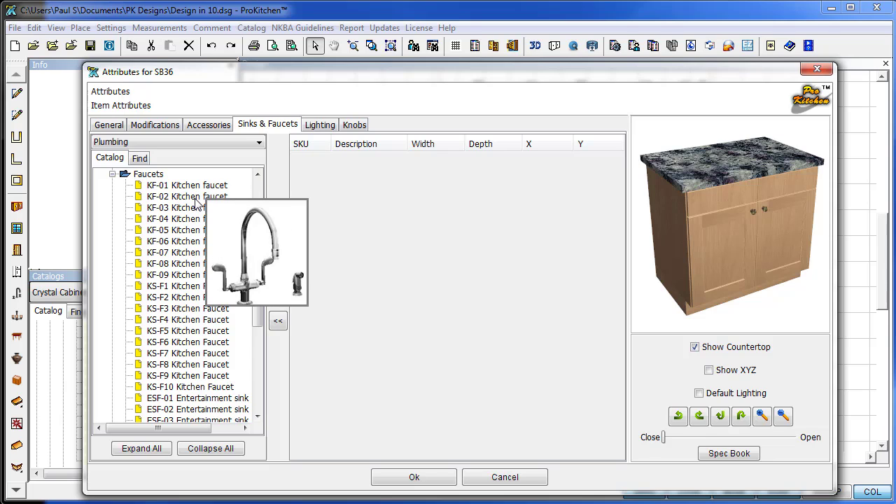
double_click(198, 199)
left_click(306, 325)
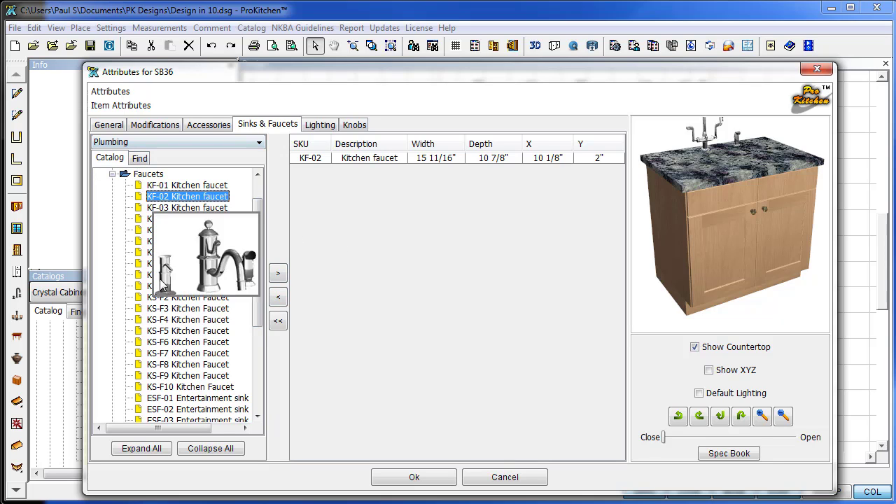
mouse_move(187, 196)
scroll(263, 190, "up", 1)
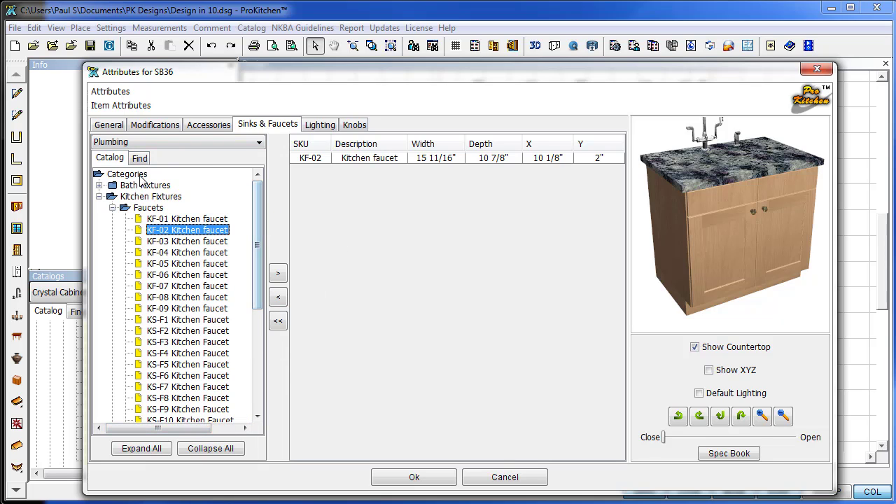
Add the 2BUMS-01 two-basin sink at default size and rotate the preview to check it
left_click(113, 208)
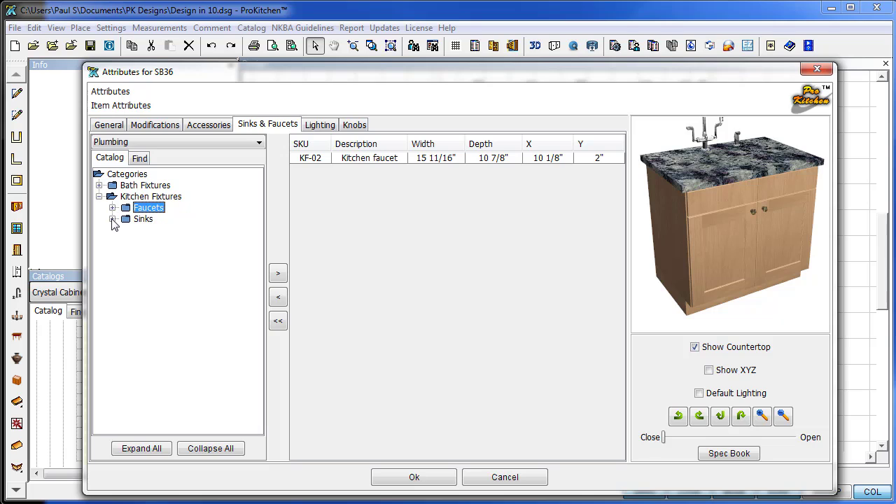
left_click(113, 219)
left_click(126, 252)
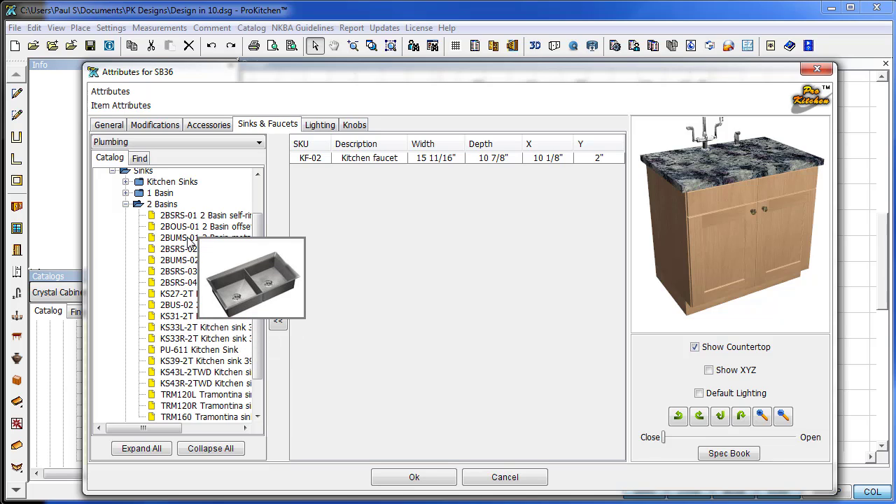
double_click(189, 238)
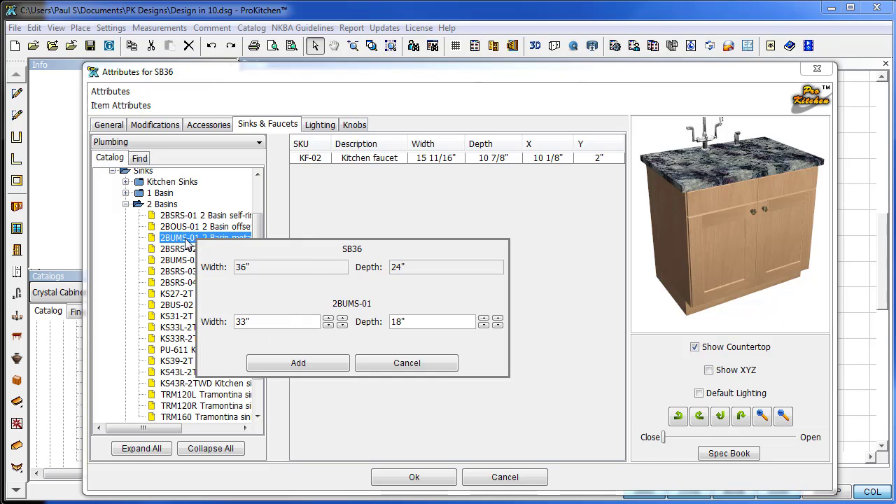
left_click(297, 362)
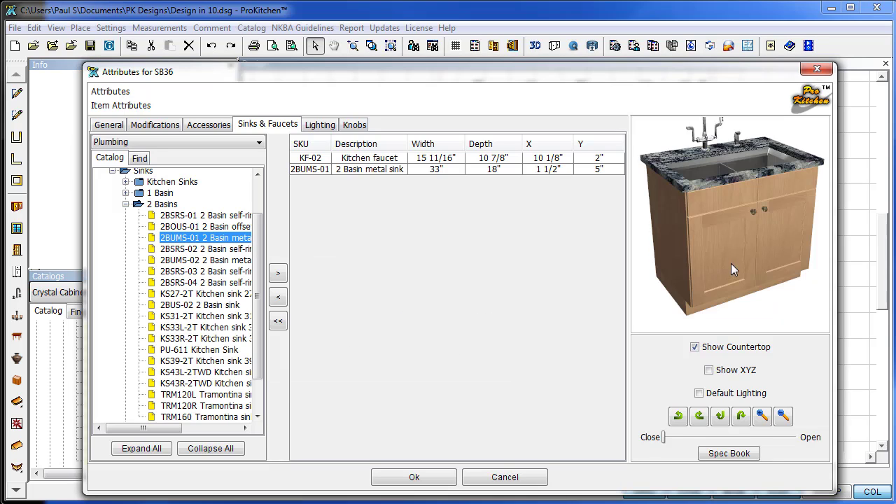
left_click_drag(732, 264, 751, 315)
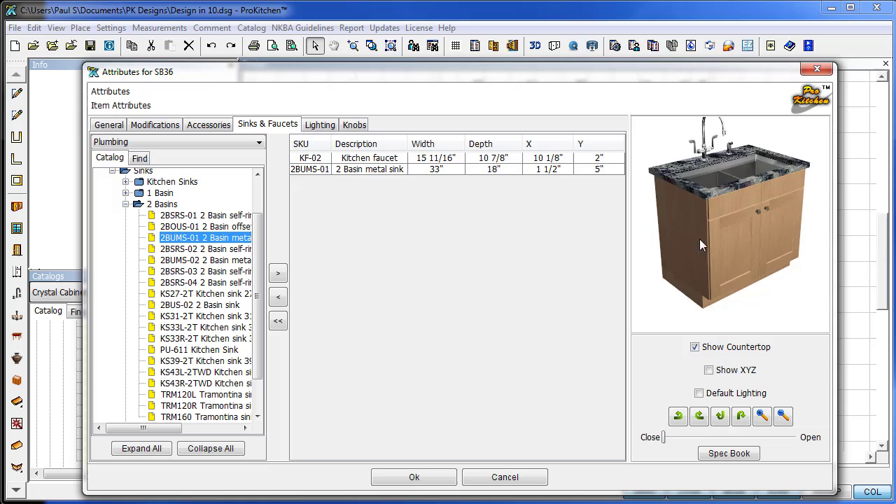
left_click_drag(702, 245, 620, 406)
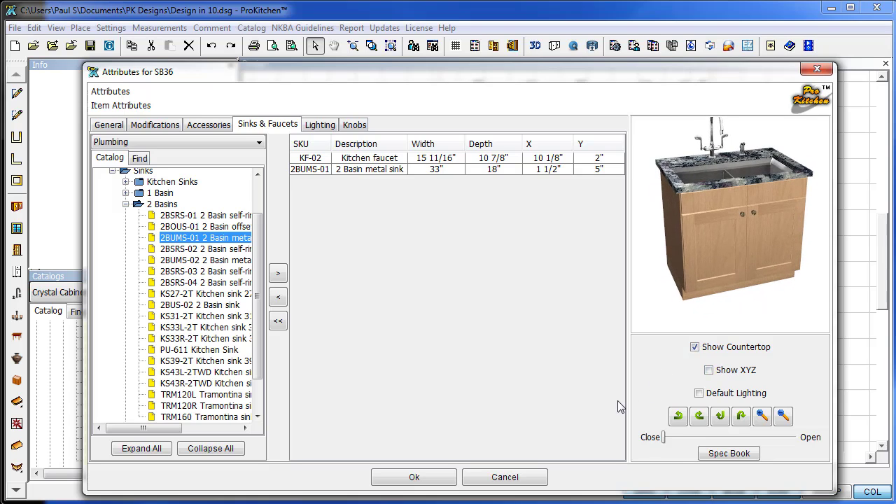
Accept the 2BUMS-01 sink and KF-02 faucet, then select the long left wall
left_click(424, 480)
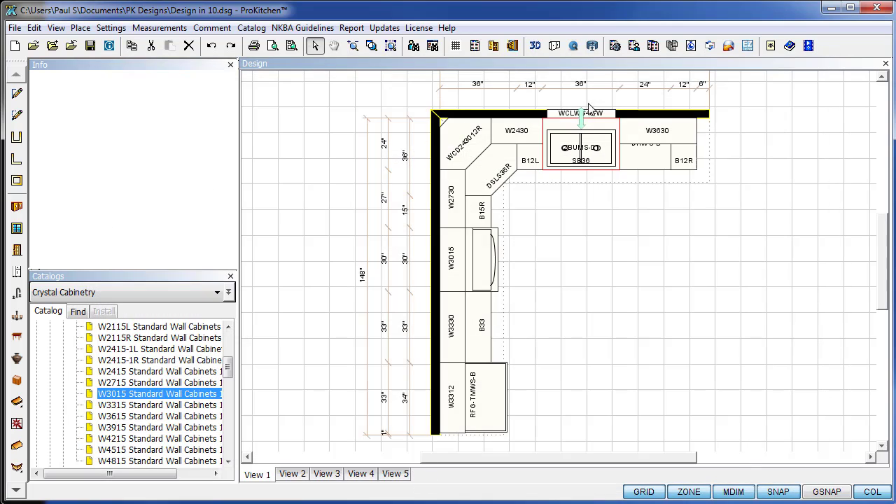
left_click(595, 255)
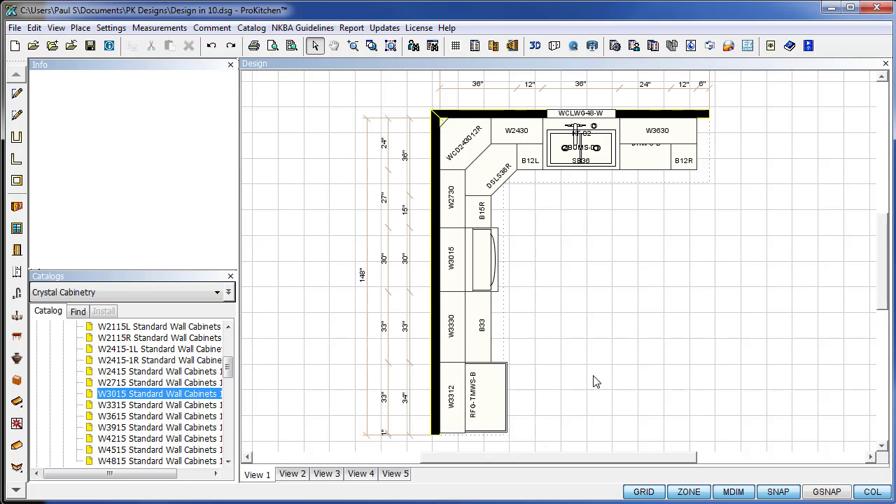
left_click(435, 301)
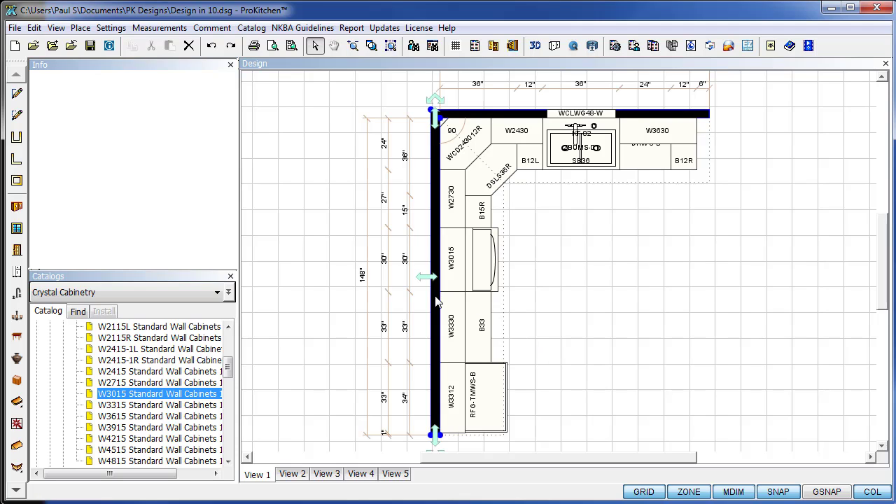
Raise the microwave a few inches in the left-wall elevation, then select the top wall
left_click(513, 46)
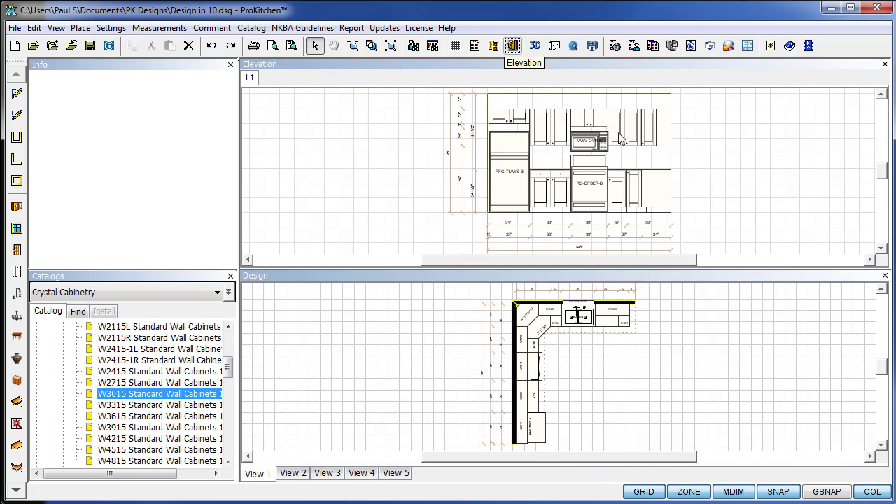
scroll(622, 139, "up", 1)
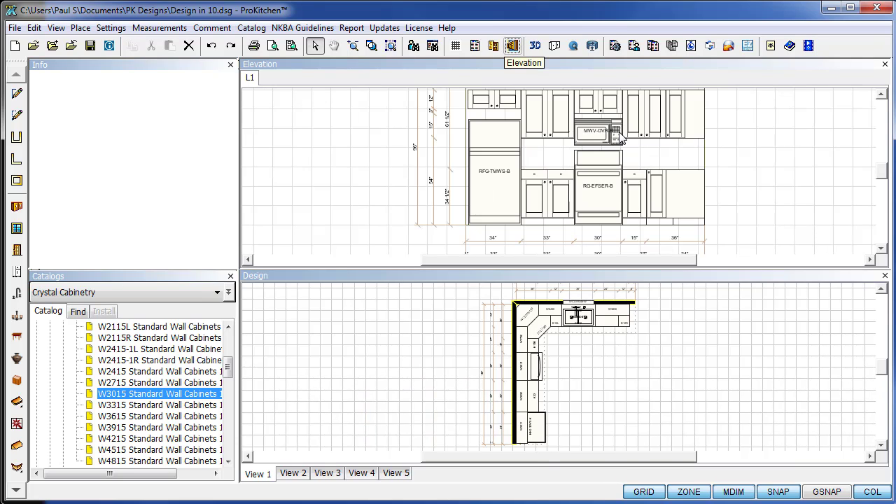
left_click(884, 176)
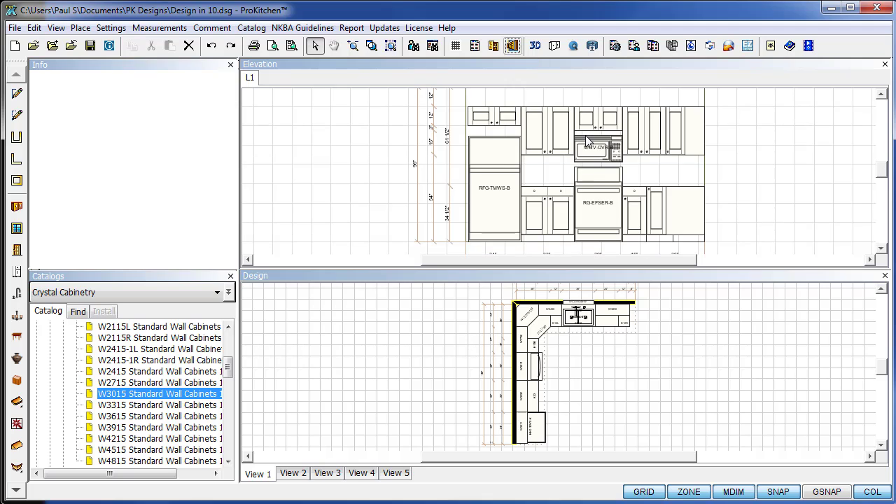
left_click(592, 148)
left_click_drag(599, 158, 599, 153)
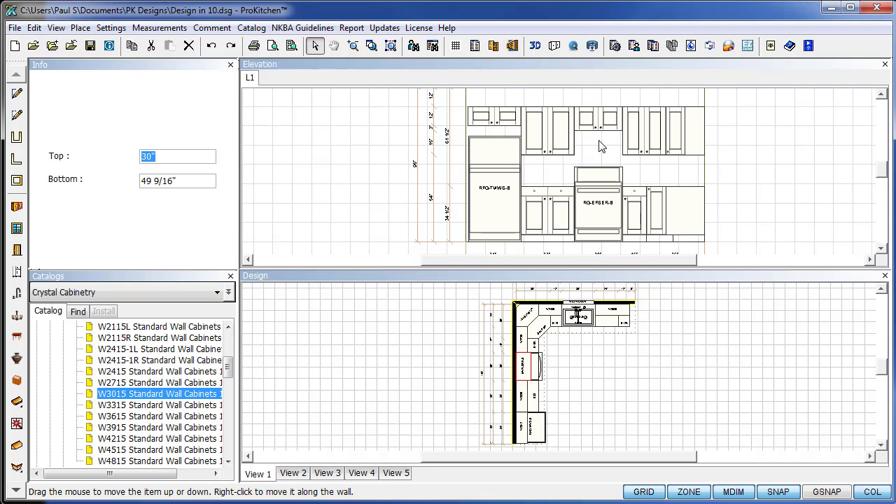
left_click(765, 170)
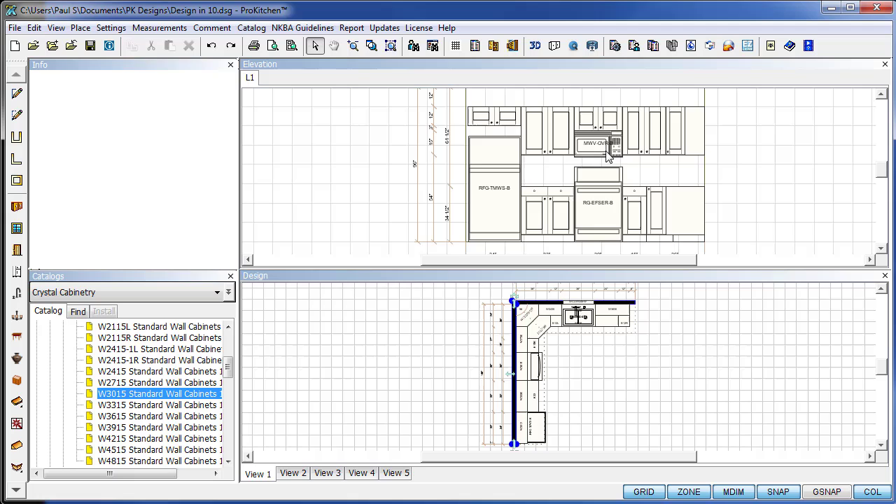
left_click(549, 303)
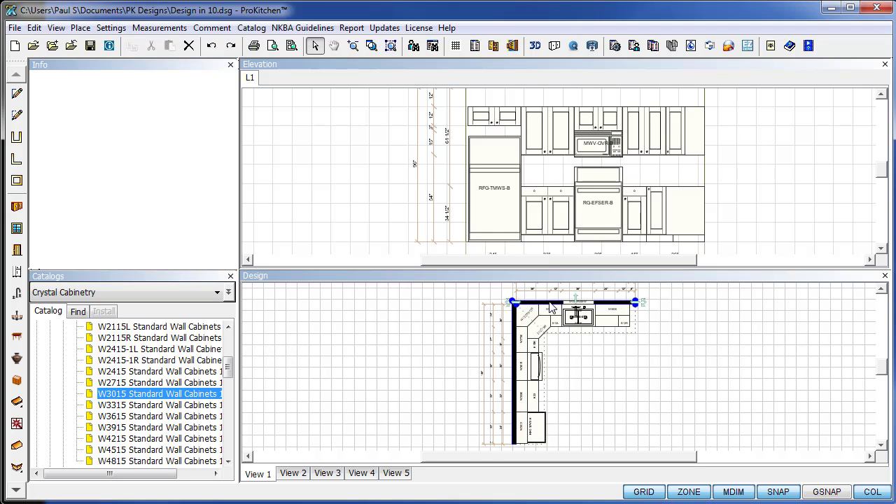
Set the WCLWG48-W cabinet 12 inches below the ceiling, its bottom at 42 inches
left_click(511, 51)
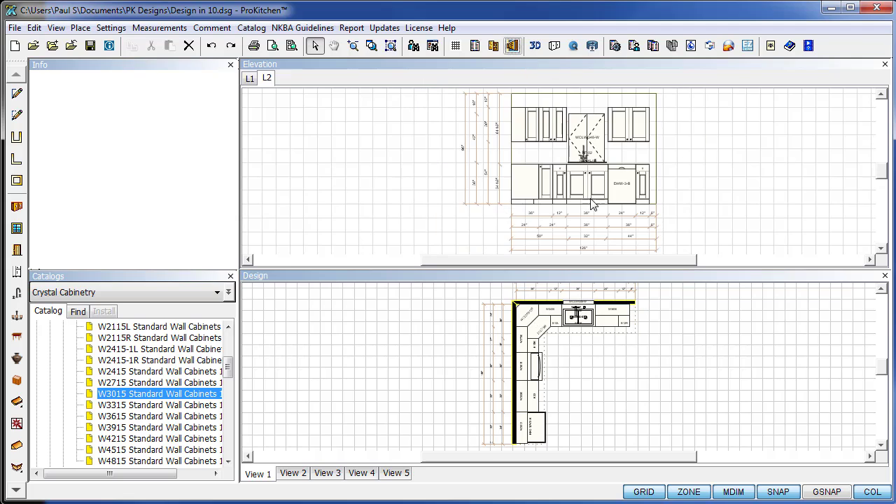
left_click(596, 149)
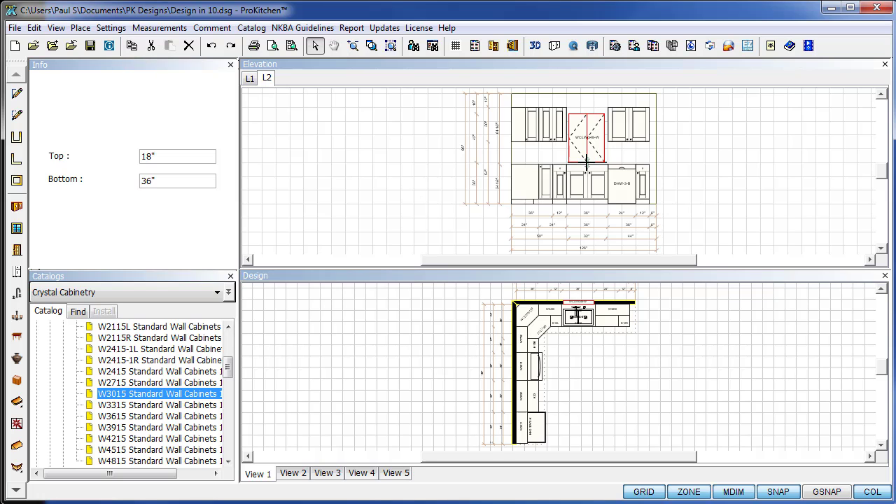
left_click_drag(587, 162, 595, 149)
type("12")
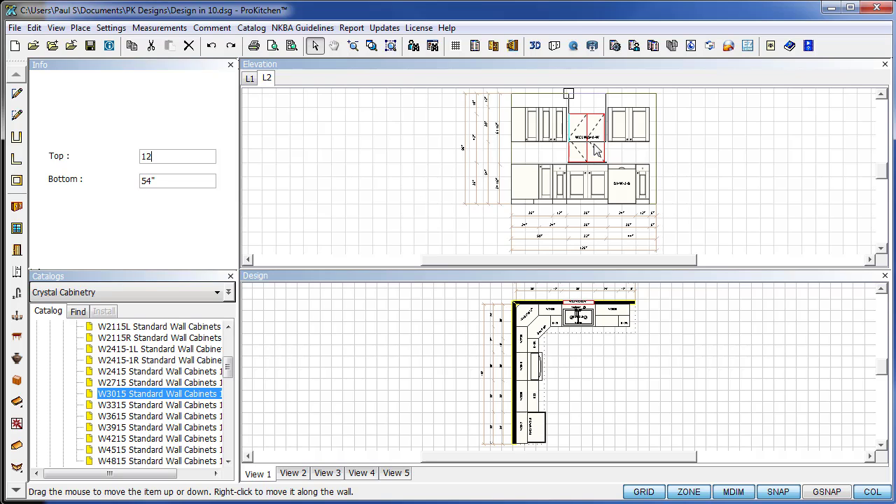
key("Return")
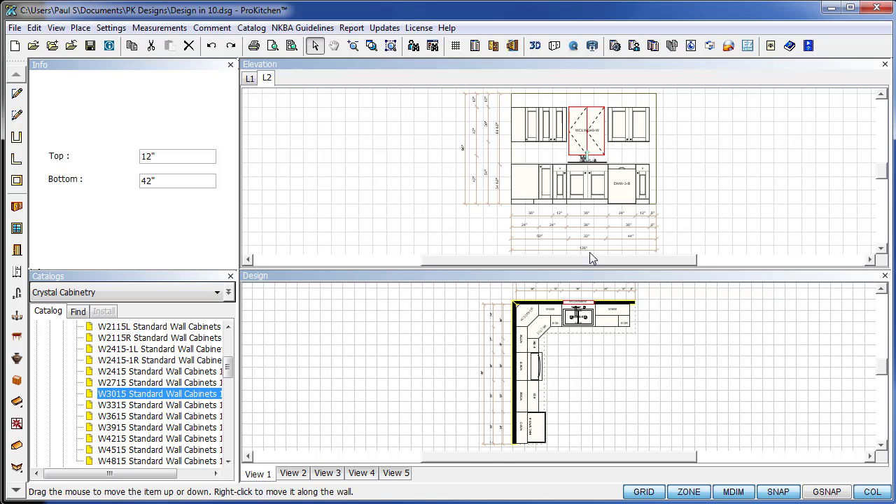
left_click(443, 325)
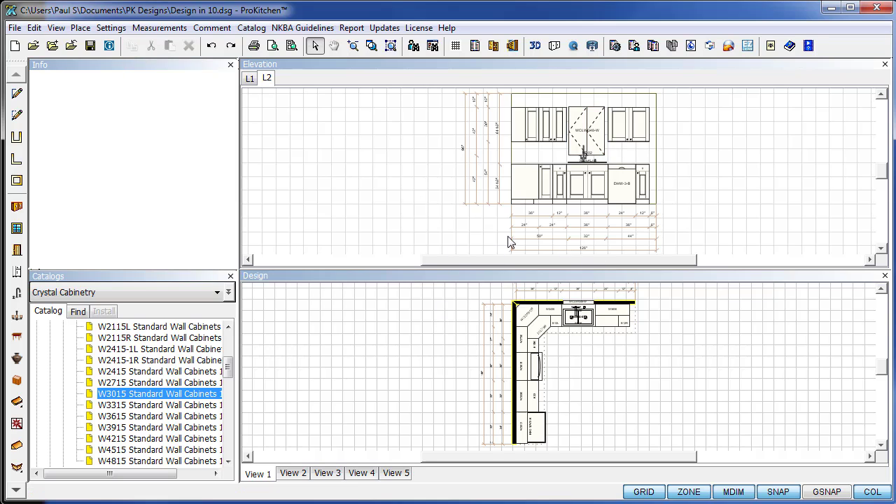
Close the elevation view and collapse the Wall Cabinets catalog category
left_click(884, 64)
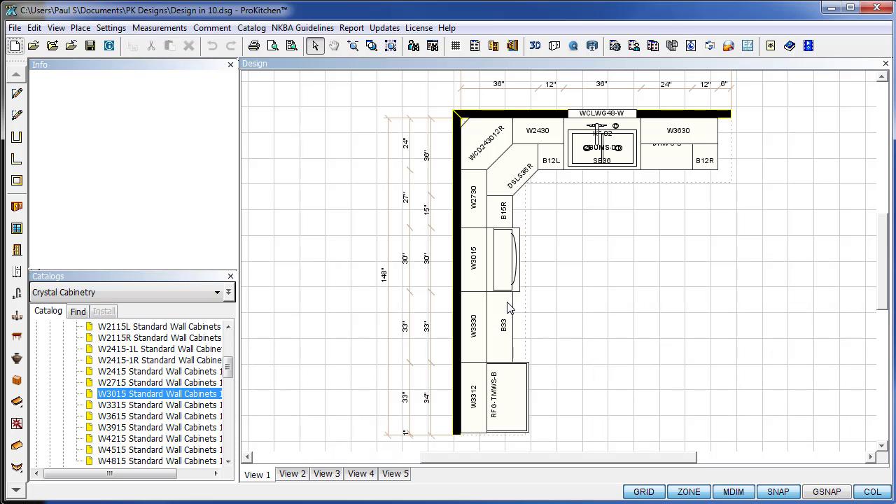
left_click_drag(229, 366, 231, 338)
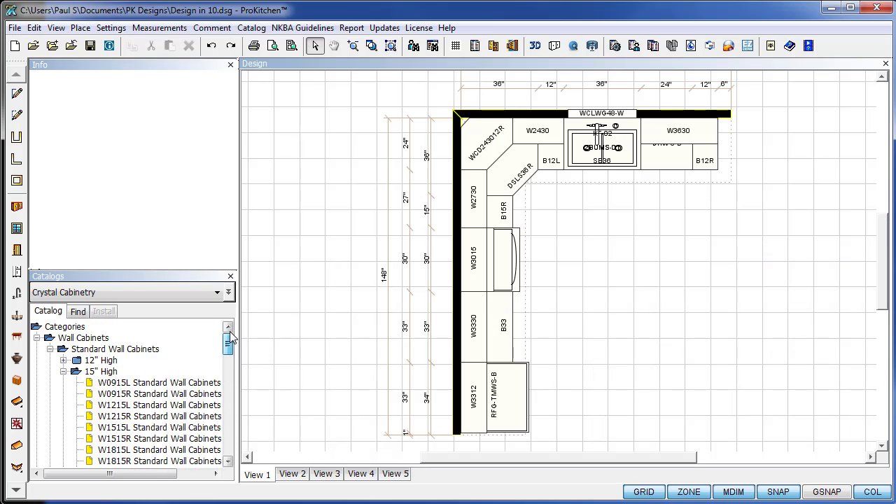
left_click(38, 337)
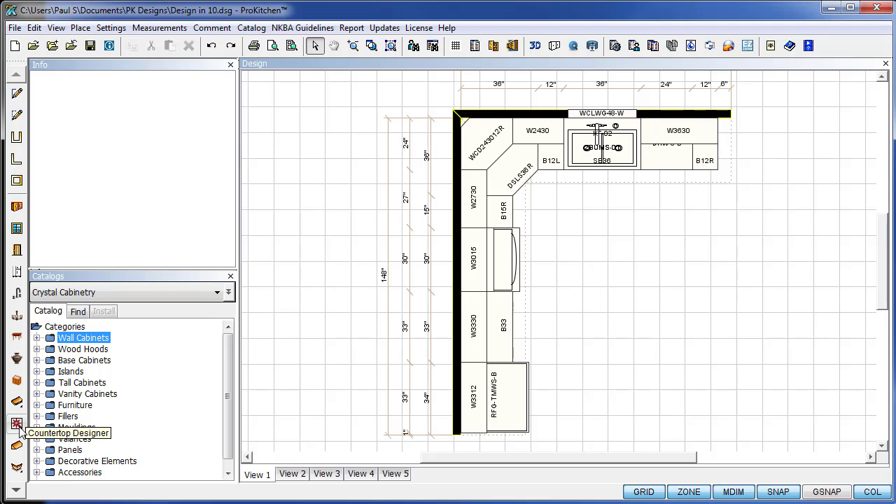
Add countertops, a backsplash and toe kicks along both base cabinet runs
left_click(21, 409)
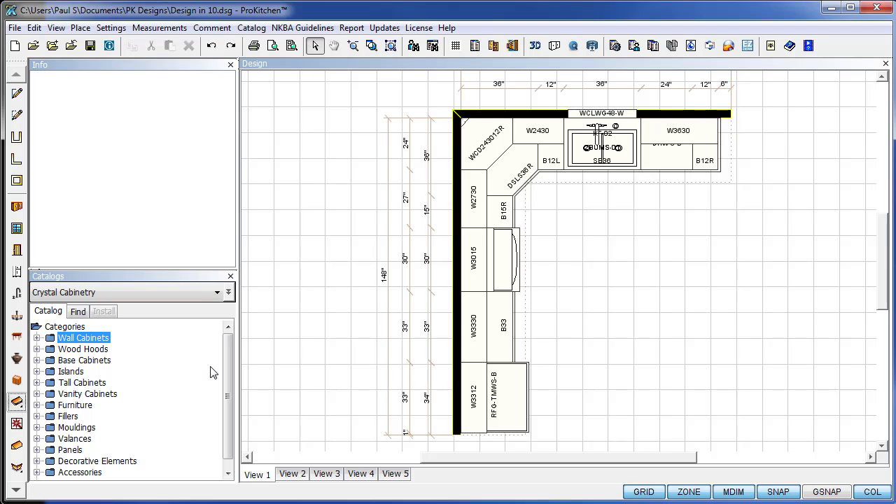
left_click(20, 448)
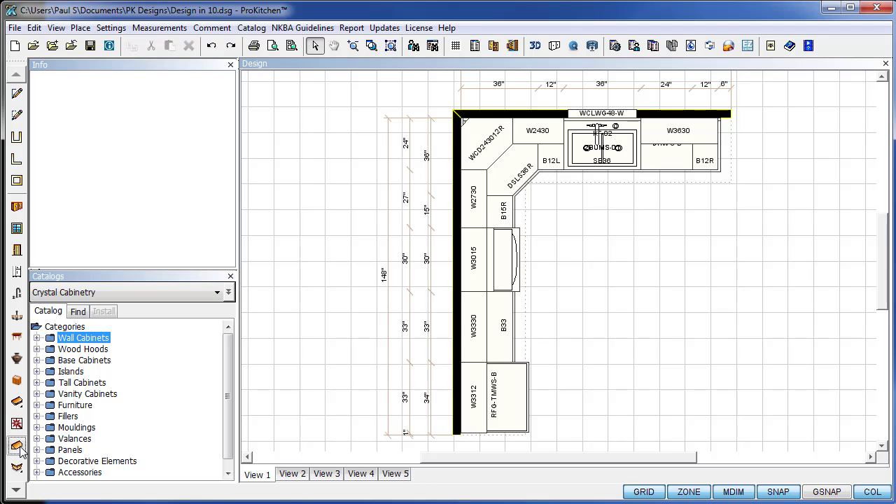
left_click(19, 468)
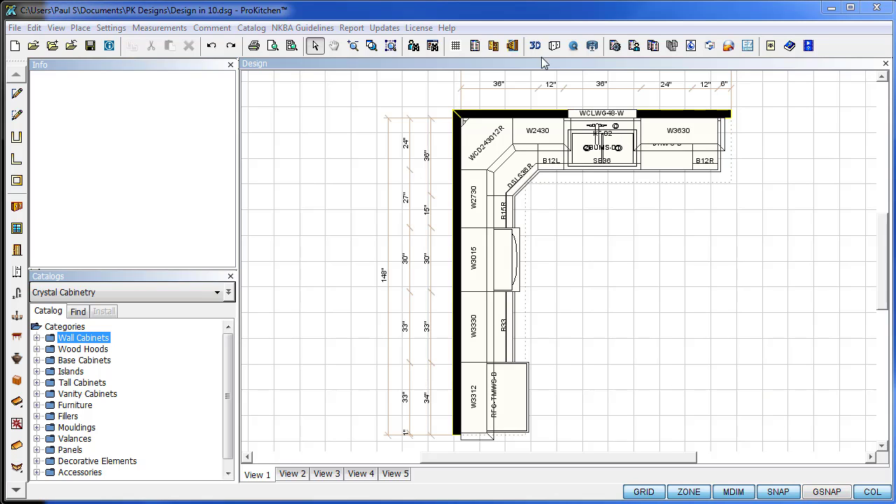
left_click(514, 46)
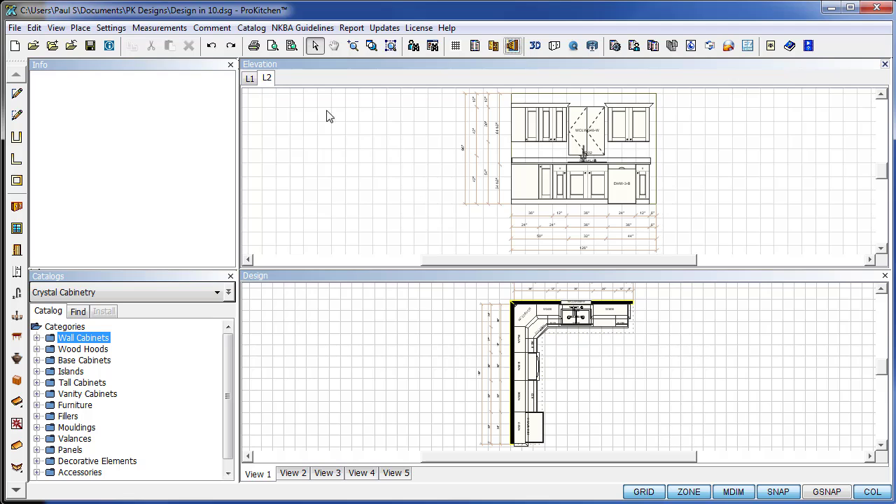
left_click(250, 78)
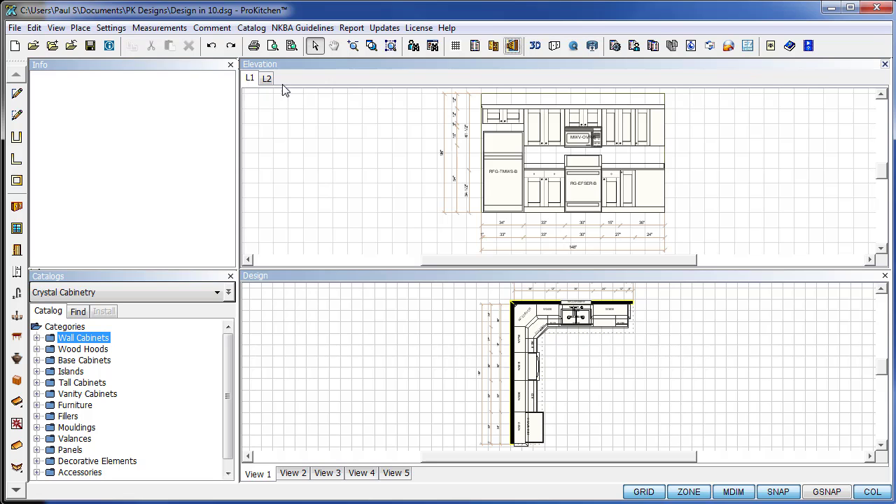
left_click(885, 64)
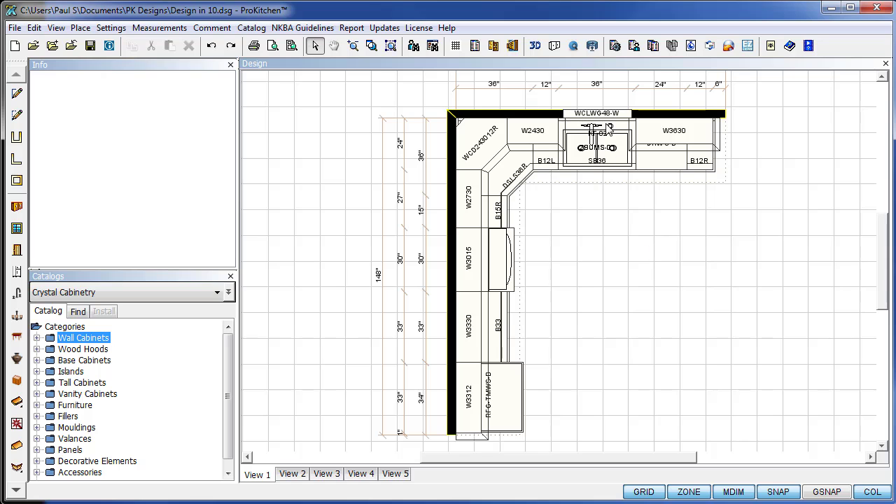
left_click(535, 45)
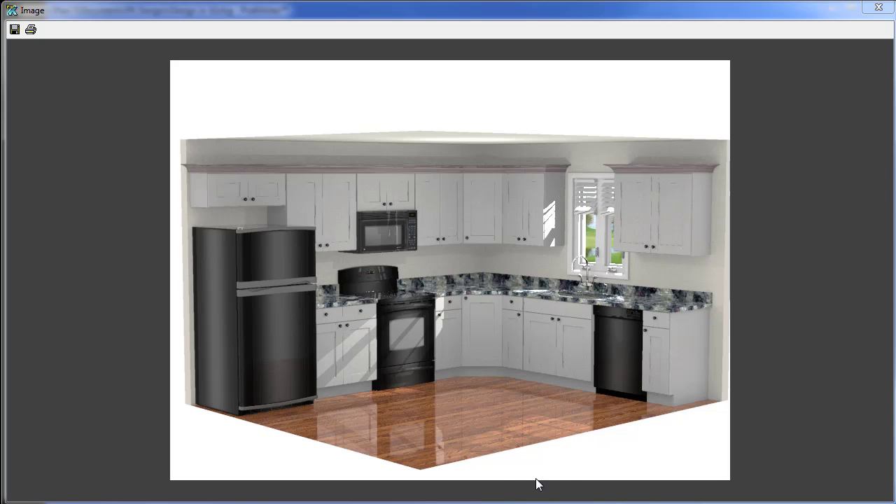
key("alt+F4")
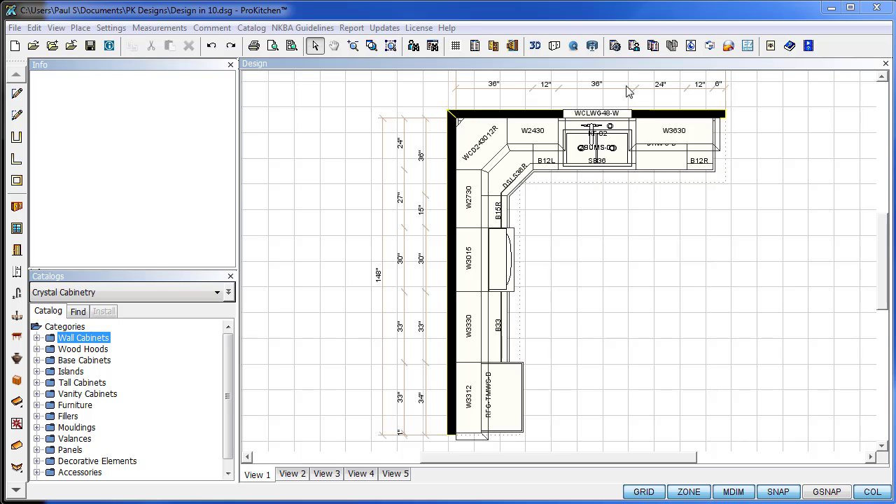
Generate the customer report with Discount 2 set to None
left_click(635, 49)
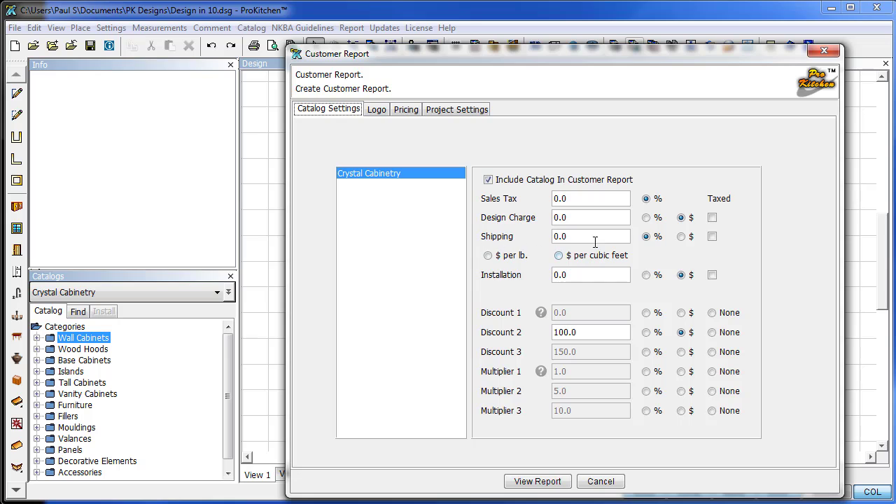
left_click(712, 334)
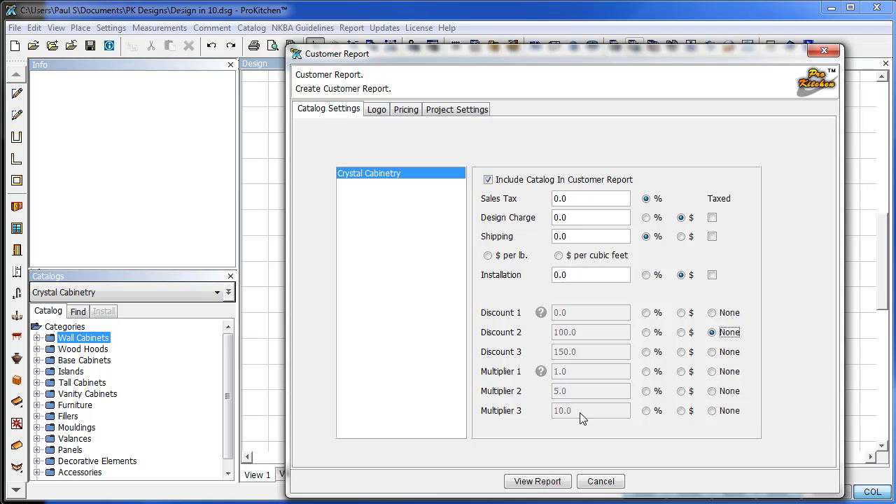
left_click(546, 483)
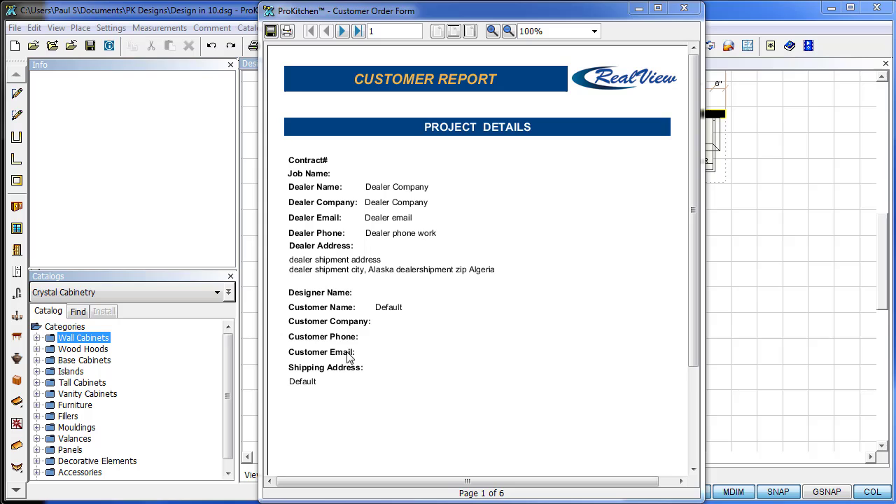
Page through the customer report to the $9,986.55 Job Total page, then close it
left_click(343, 32)
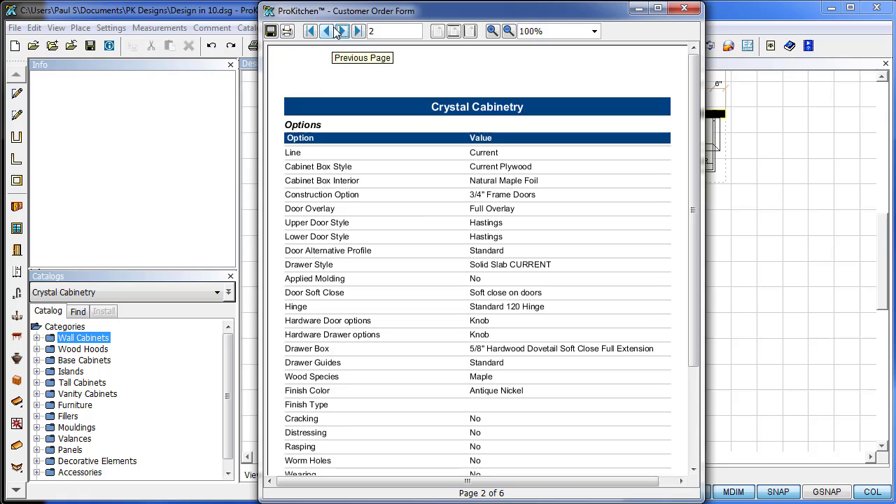
left_click(343, 31)
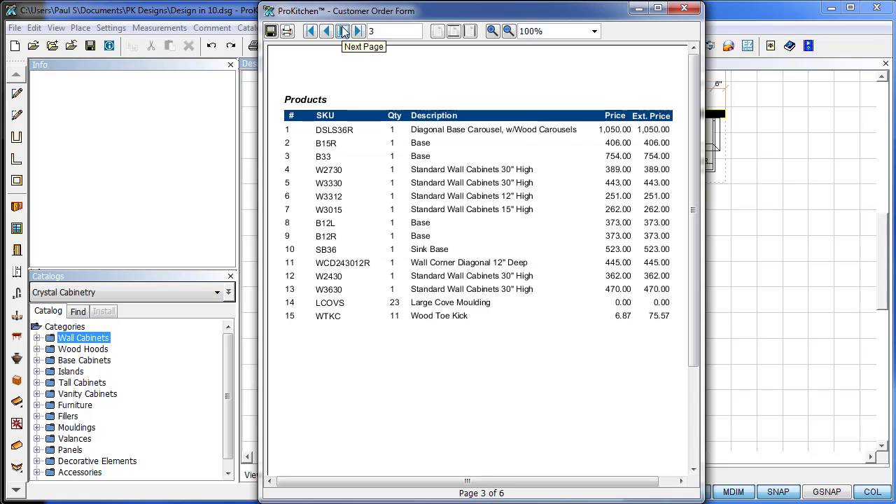
left_click(343, 32)
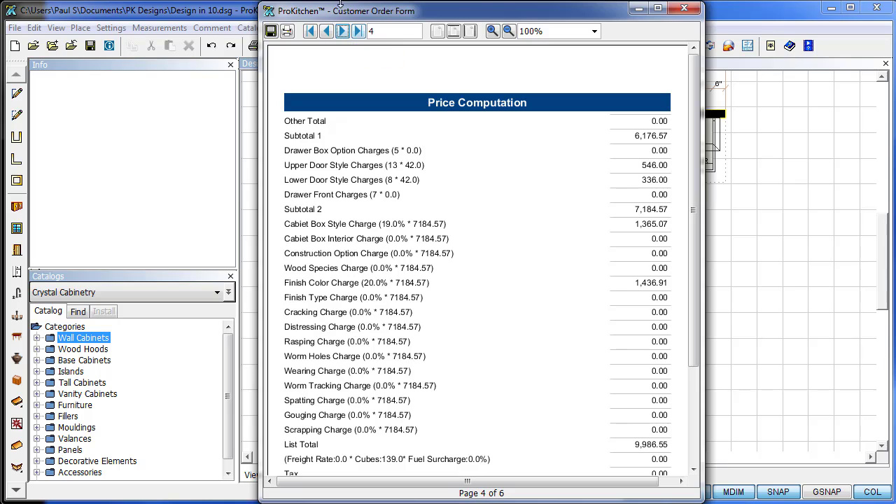
left_click(343, 31)
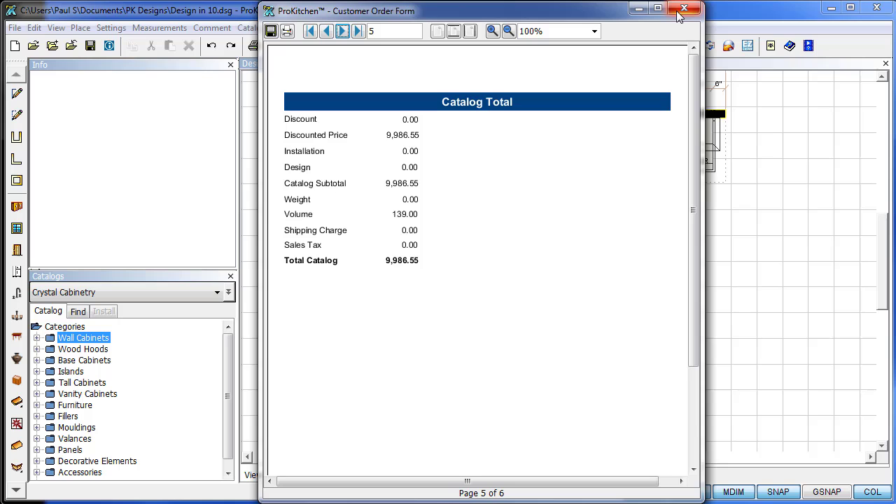
left_click(342, 32)
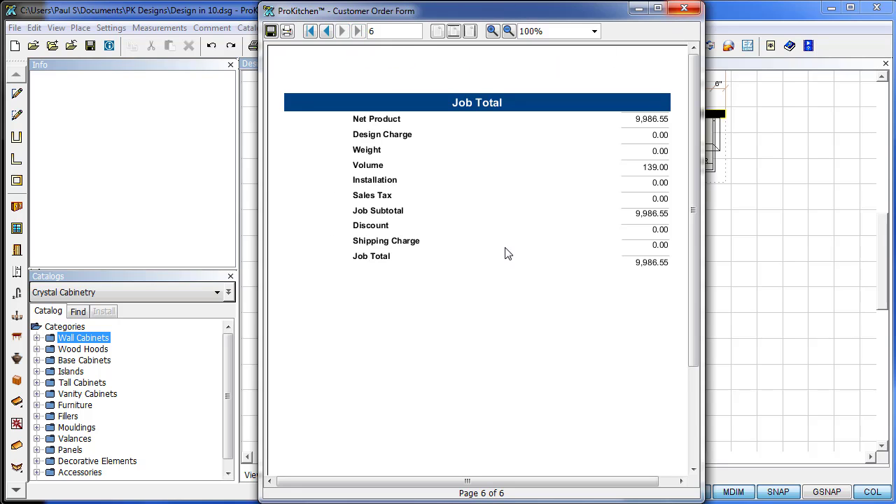
left_click(685, 9)
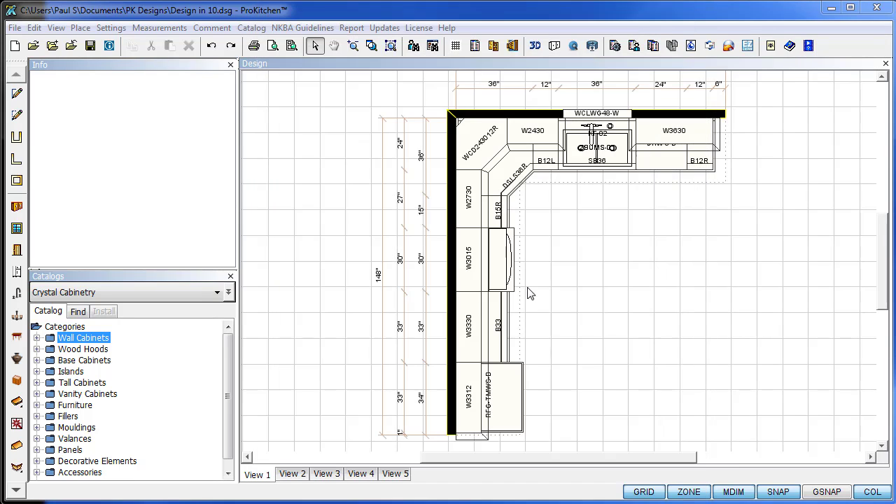
Generate the manufacturer order form for the Crystal Cabinetry catalog
left_click(615, 46)
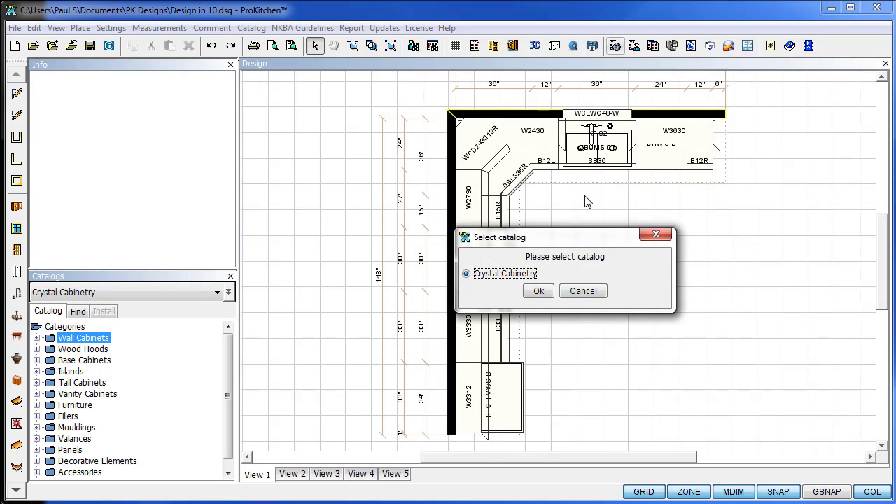
left_click(541, 297)
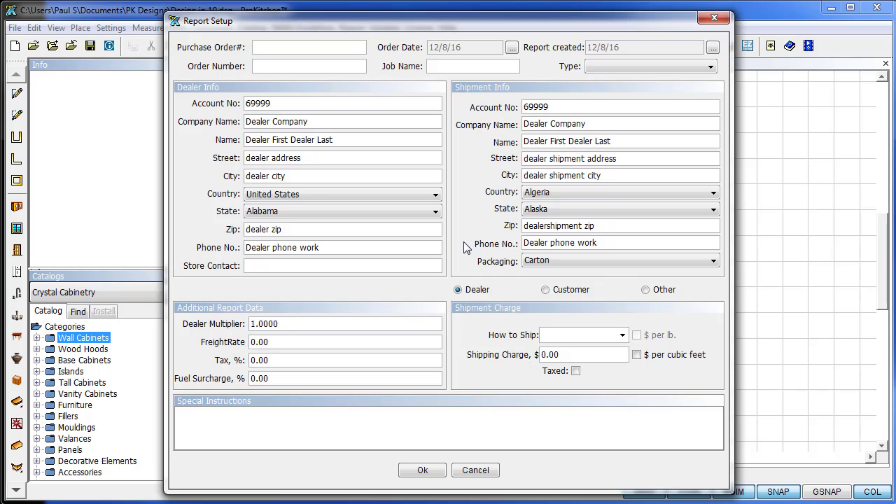
left_click(423, 470)
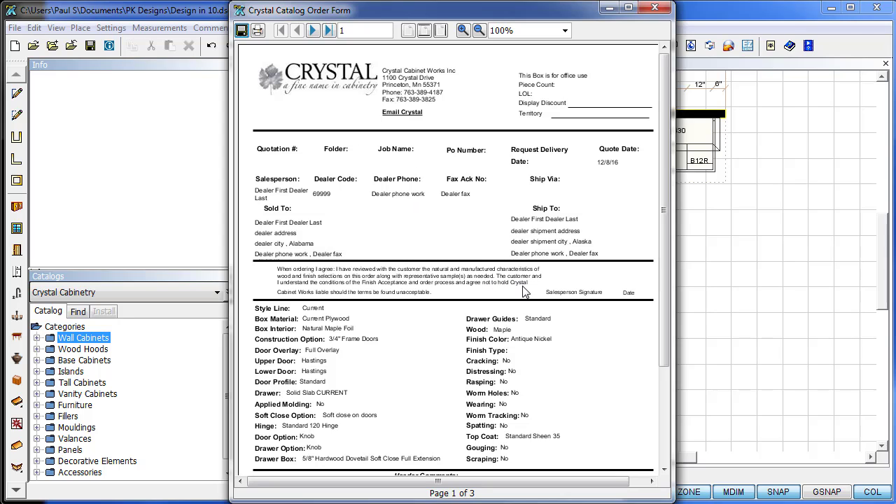
Review all three order form pages down to the $9,986.55 total delivered cost
scroll(494, 283, "down", 2)
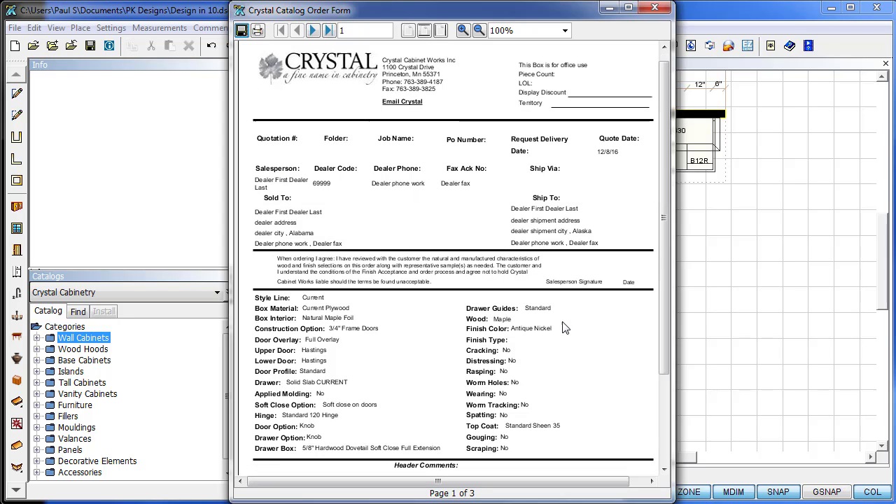
scroll(462, 352, "down", 4)
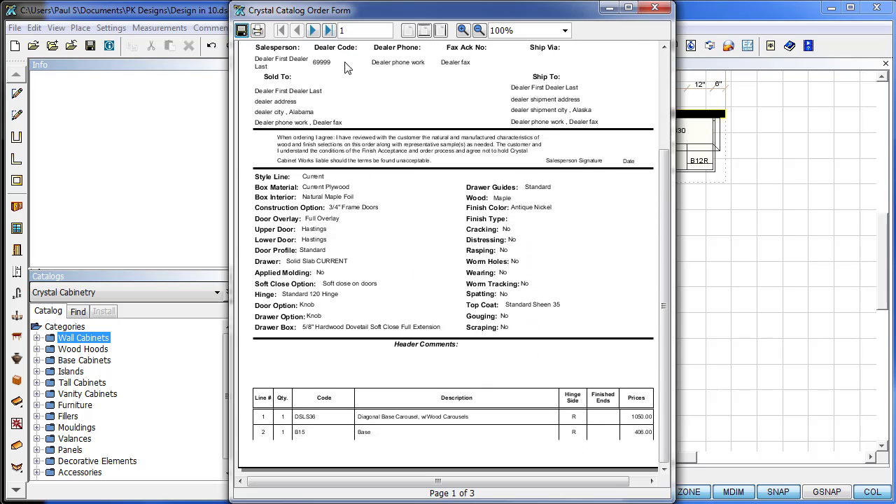
left_click(313, 30)
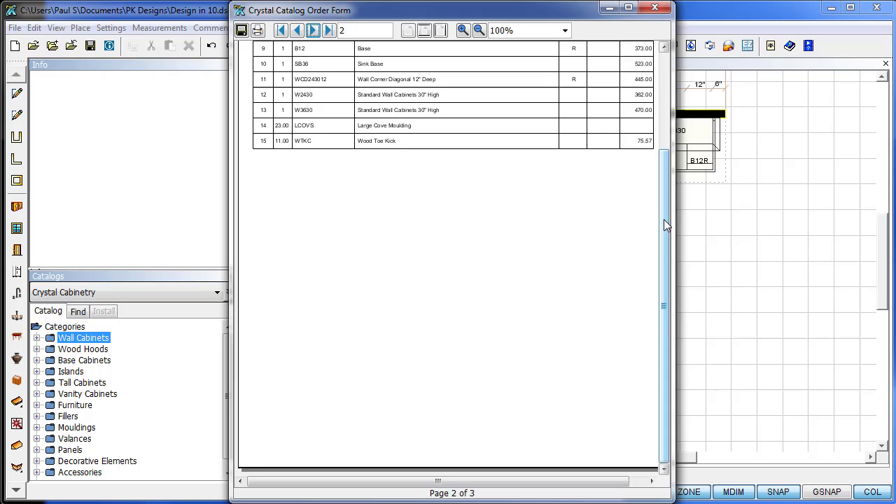
left_click_drag(664, 220, 663, 111)
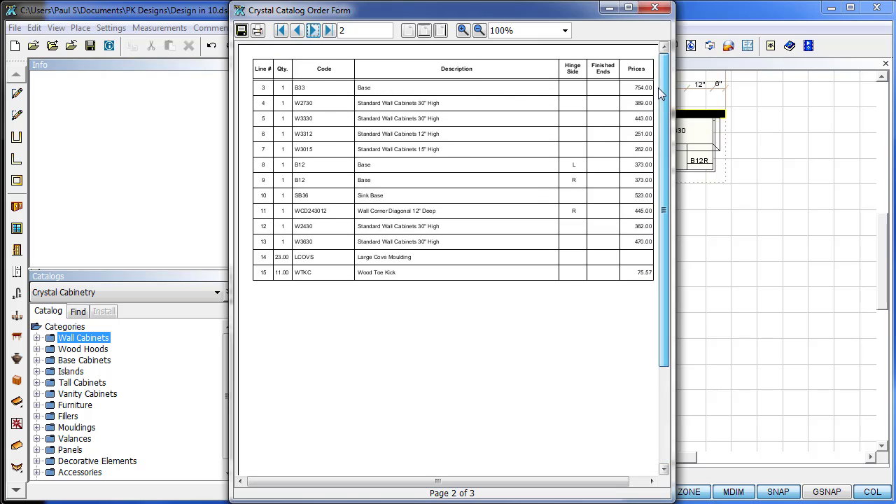
left_click(313, 30)
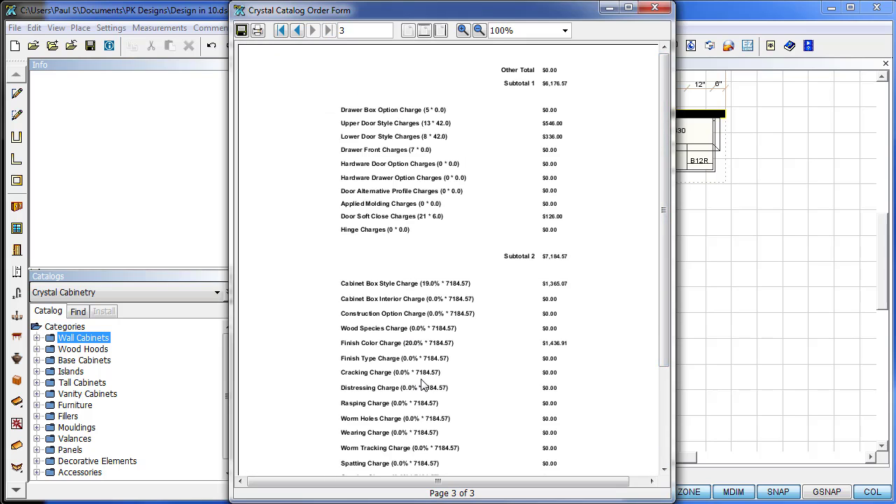
scroll(437, 189, "down", 1)
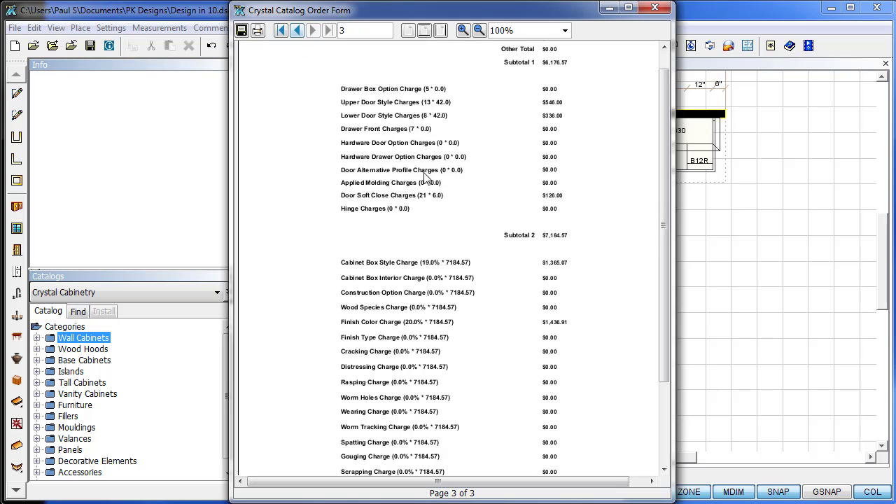
scroll(438, 189, "down", 2)
scroll(438, 189, "down", 1)
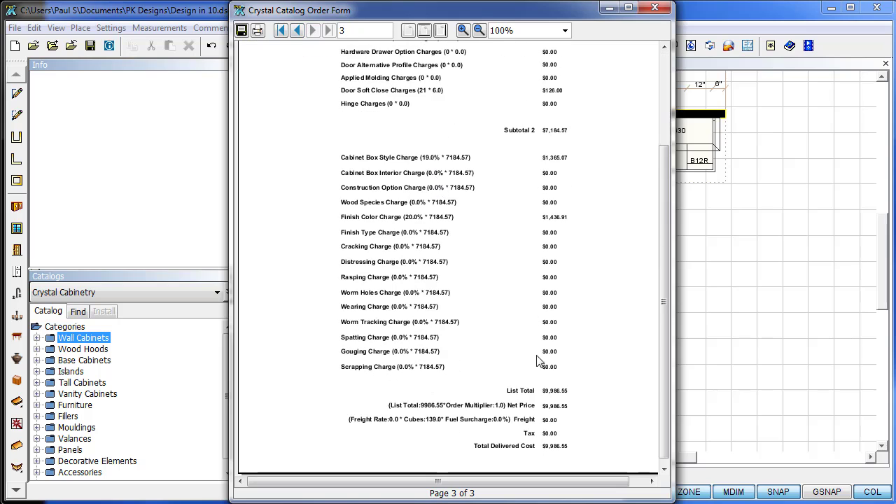
scroll(530, 406, "down", 1)
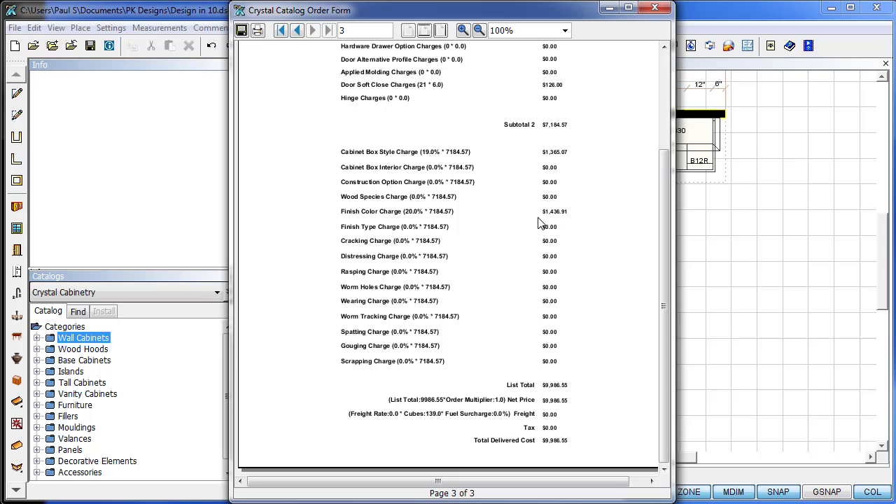
Close the Crystal Catalog Order Form to return to the kitchen floor plan
left_click(656, 8)
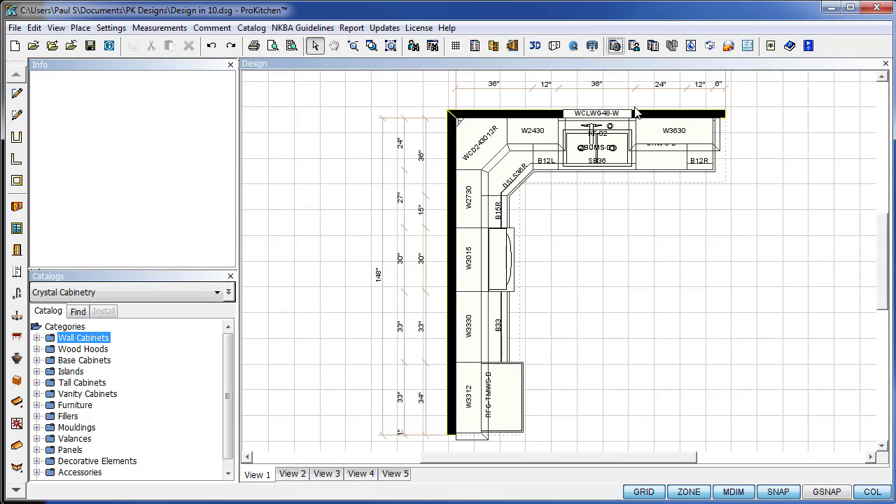